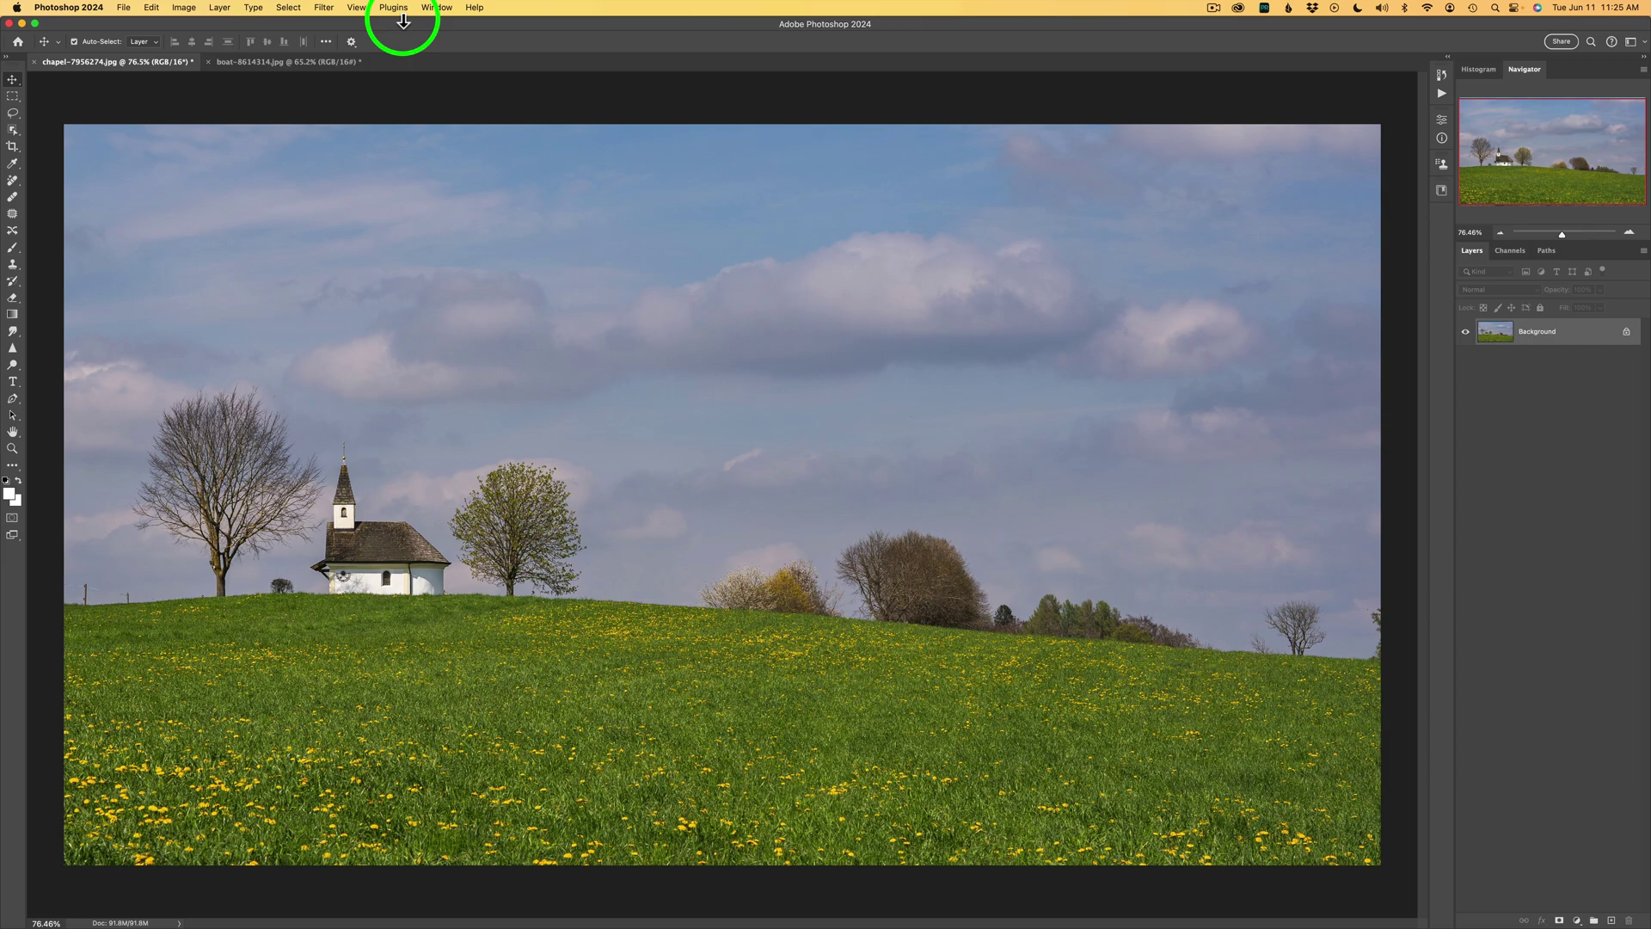
pyautogui.click(324, 7)
pyautogui.moveTo(383, 362)
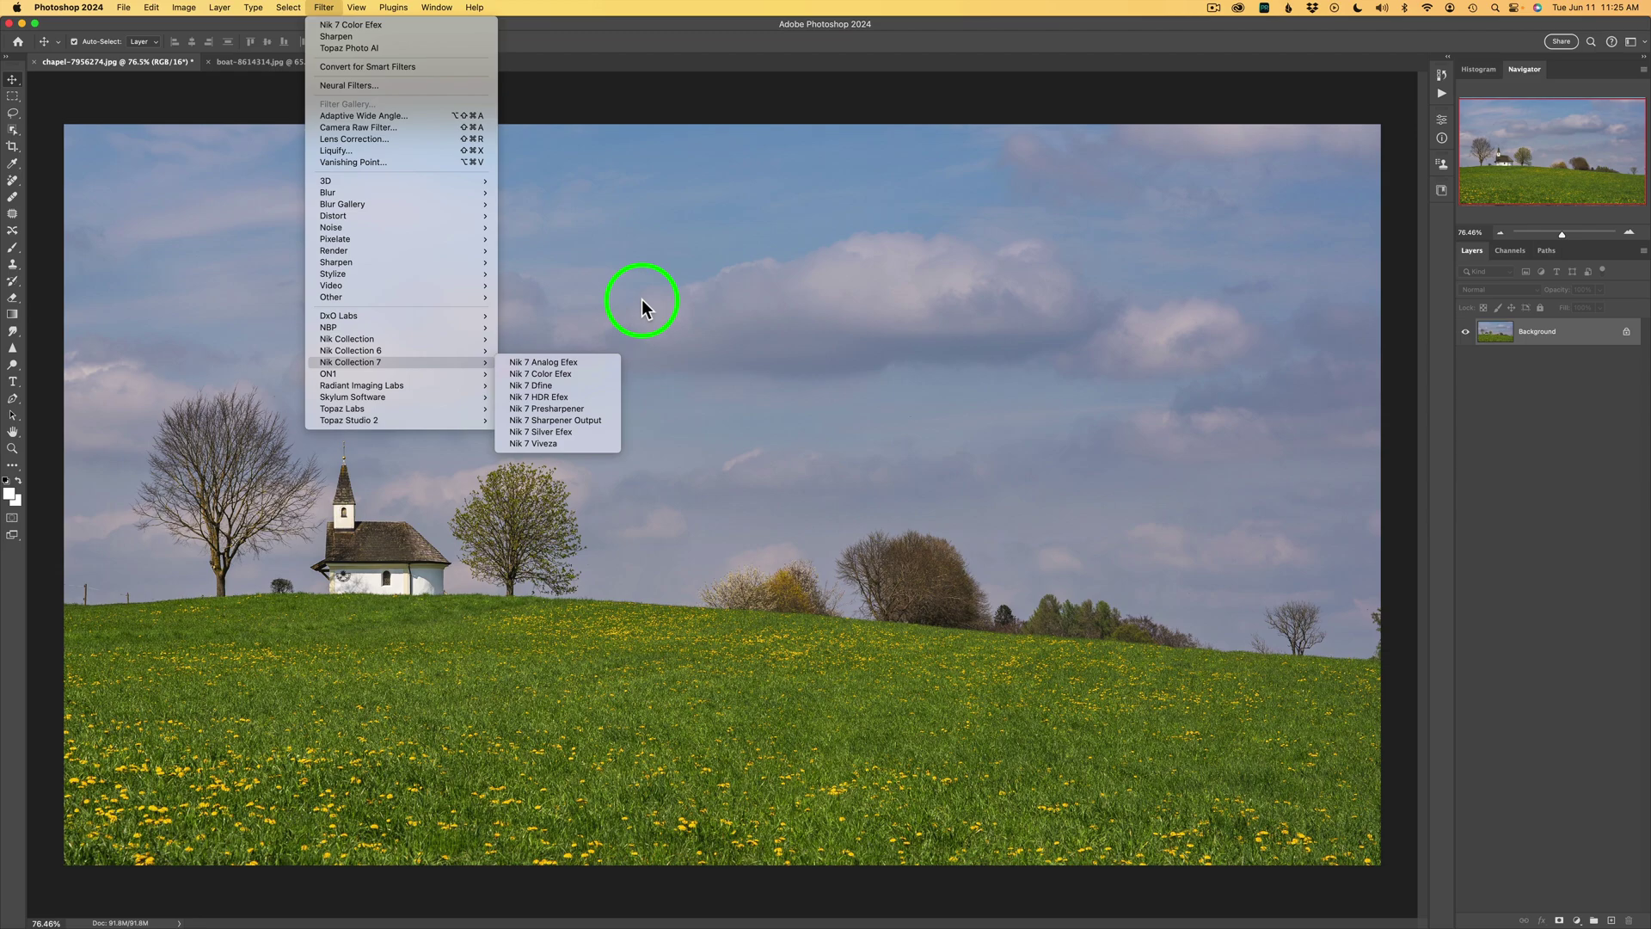
pyautogui.click(647, 272)
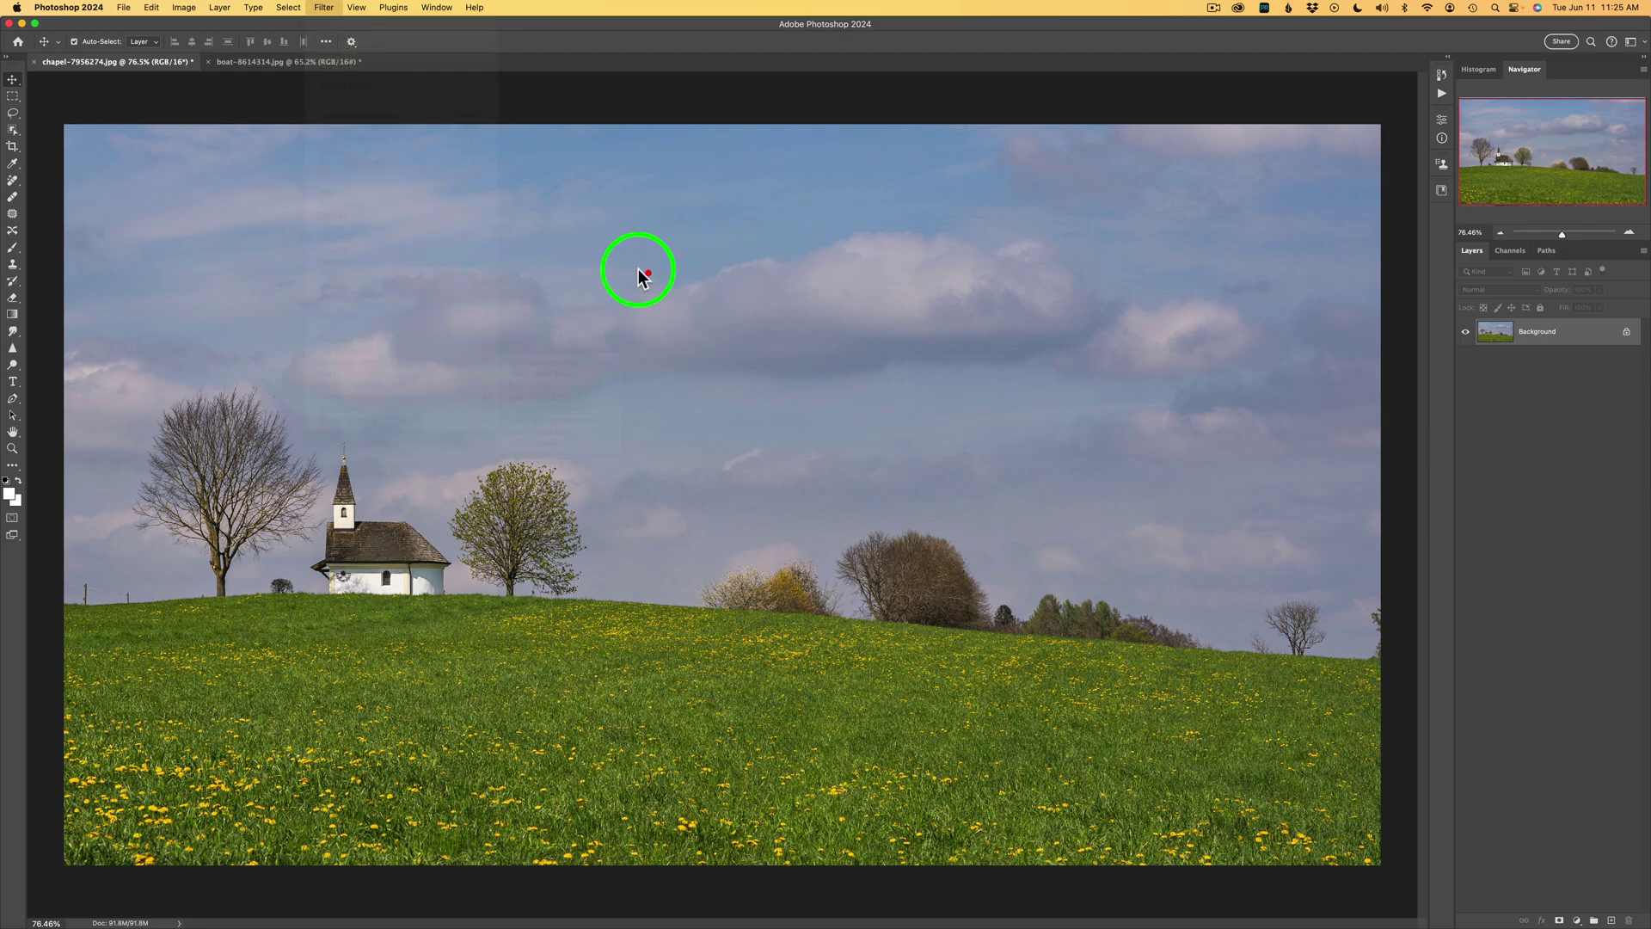
# - Open the Nik Collection 7 palette and launch Nik 7 Color Efex on the chapel photo
pyautogui.click(126, 9)
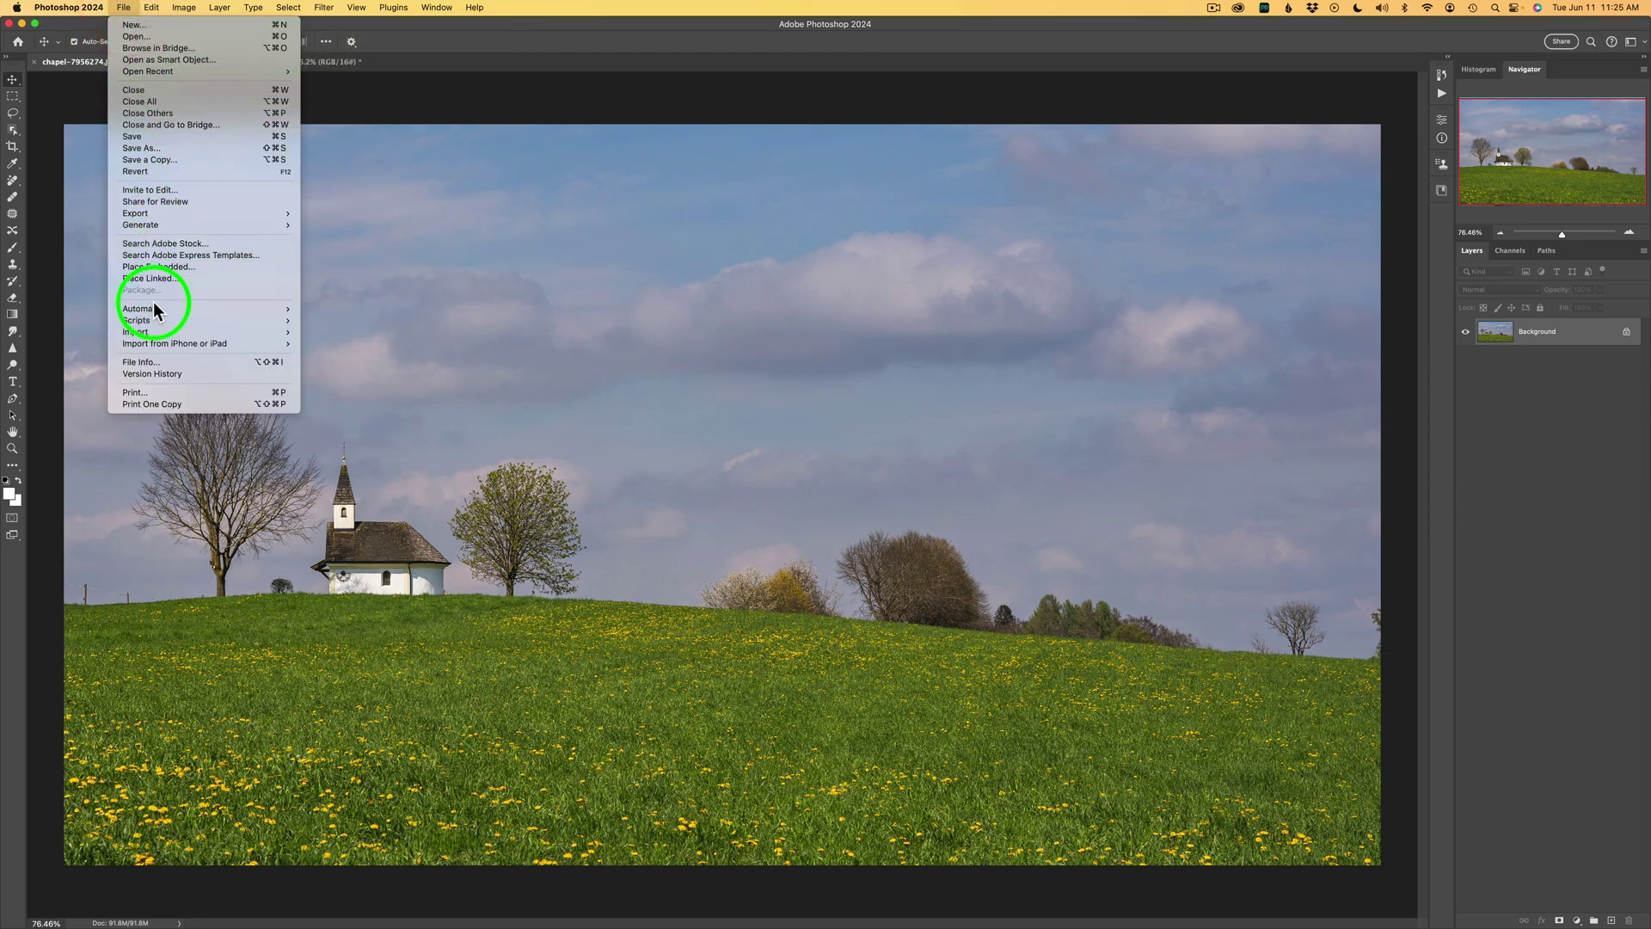
pyautogui.moveTo(297, 311)
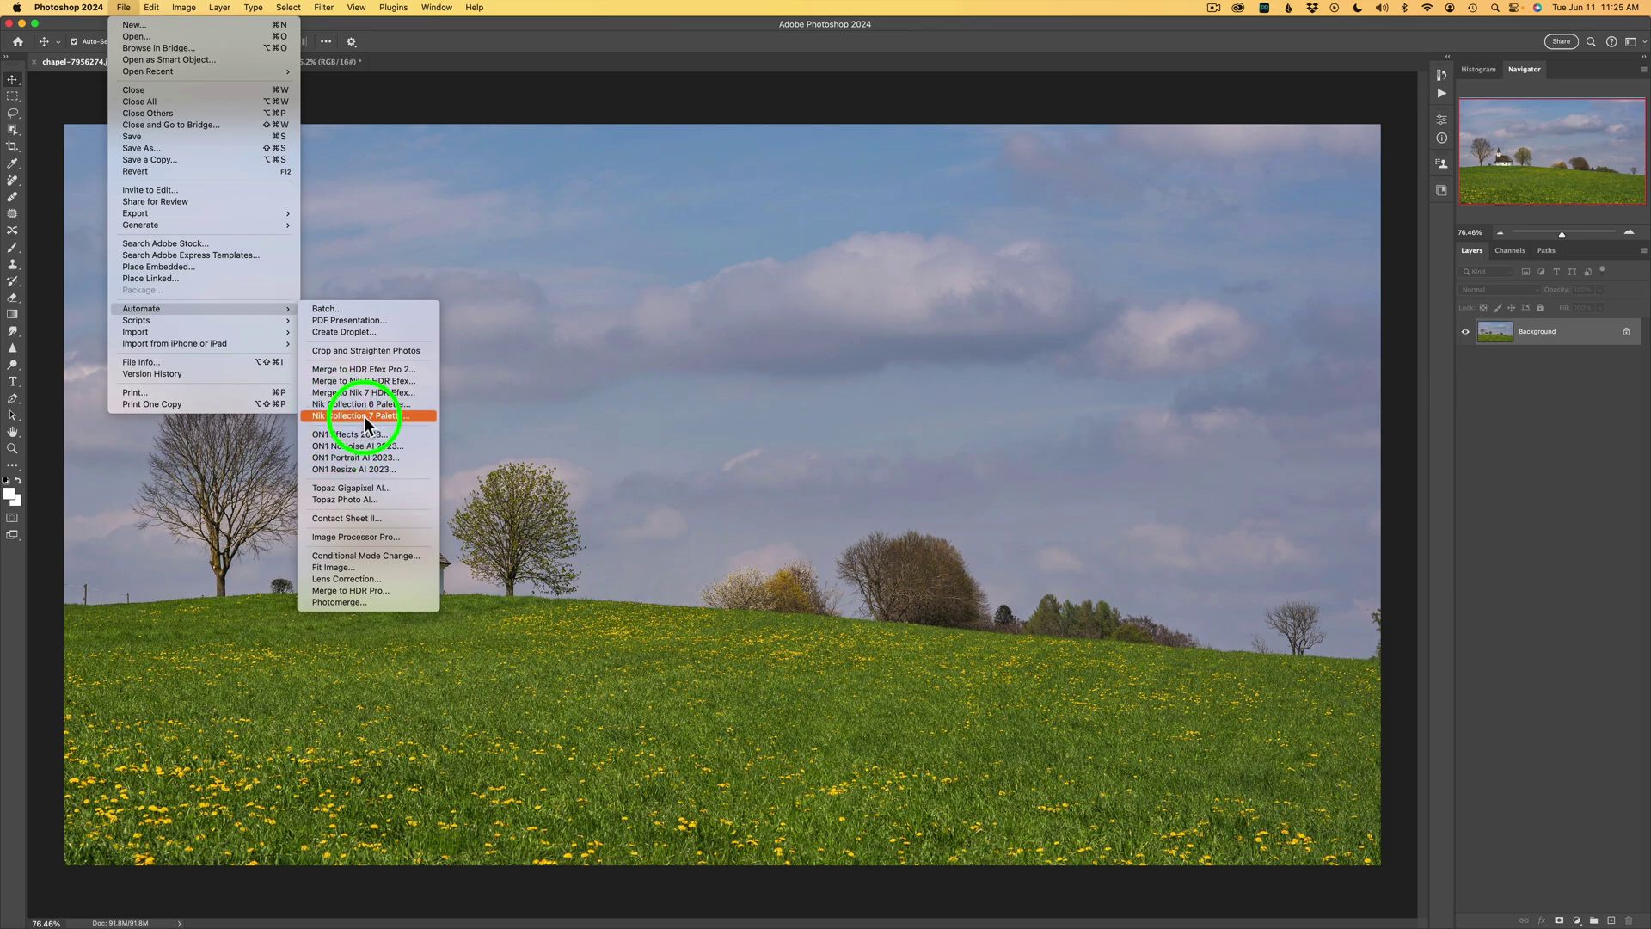
pyautogui.click(364, 415)
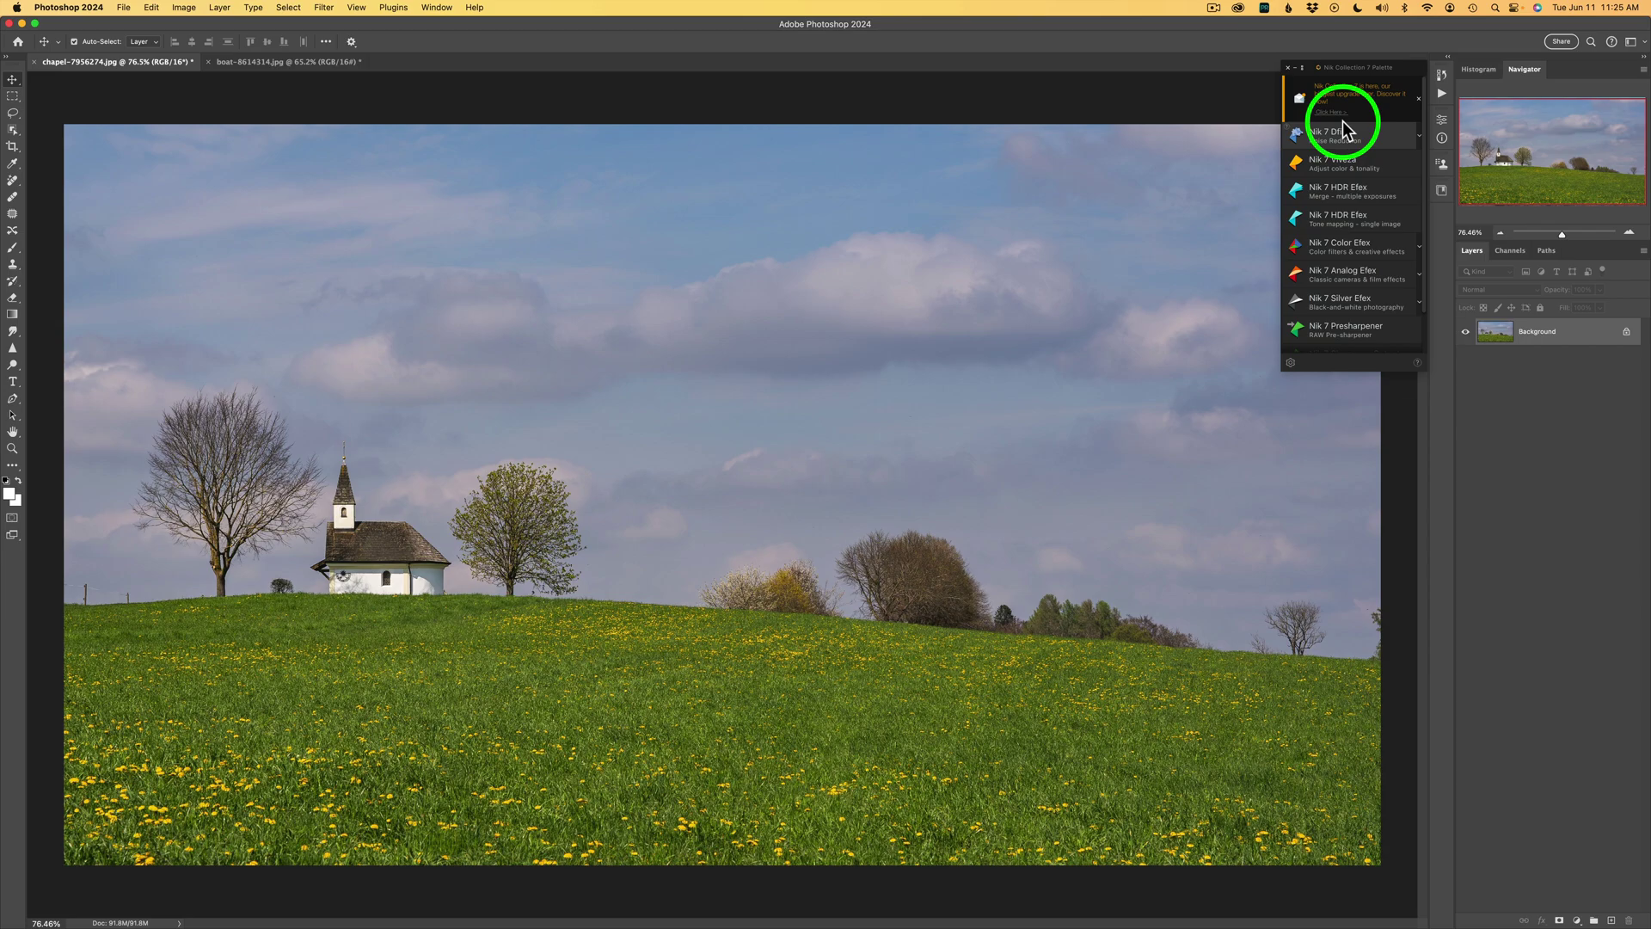
pyautogui.click(1347, 247)
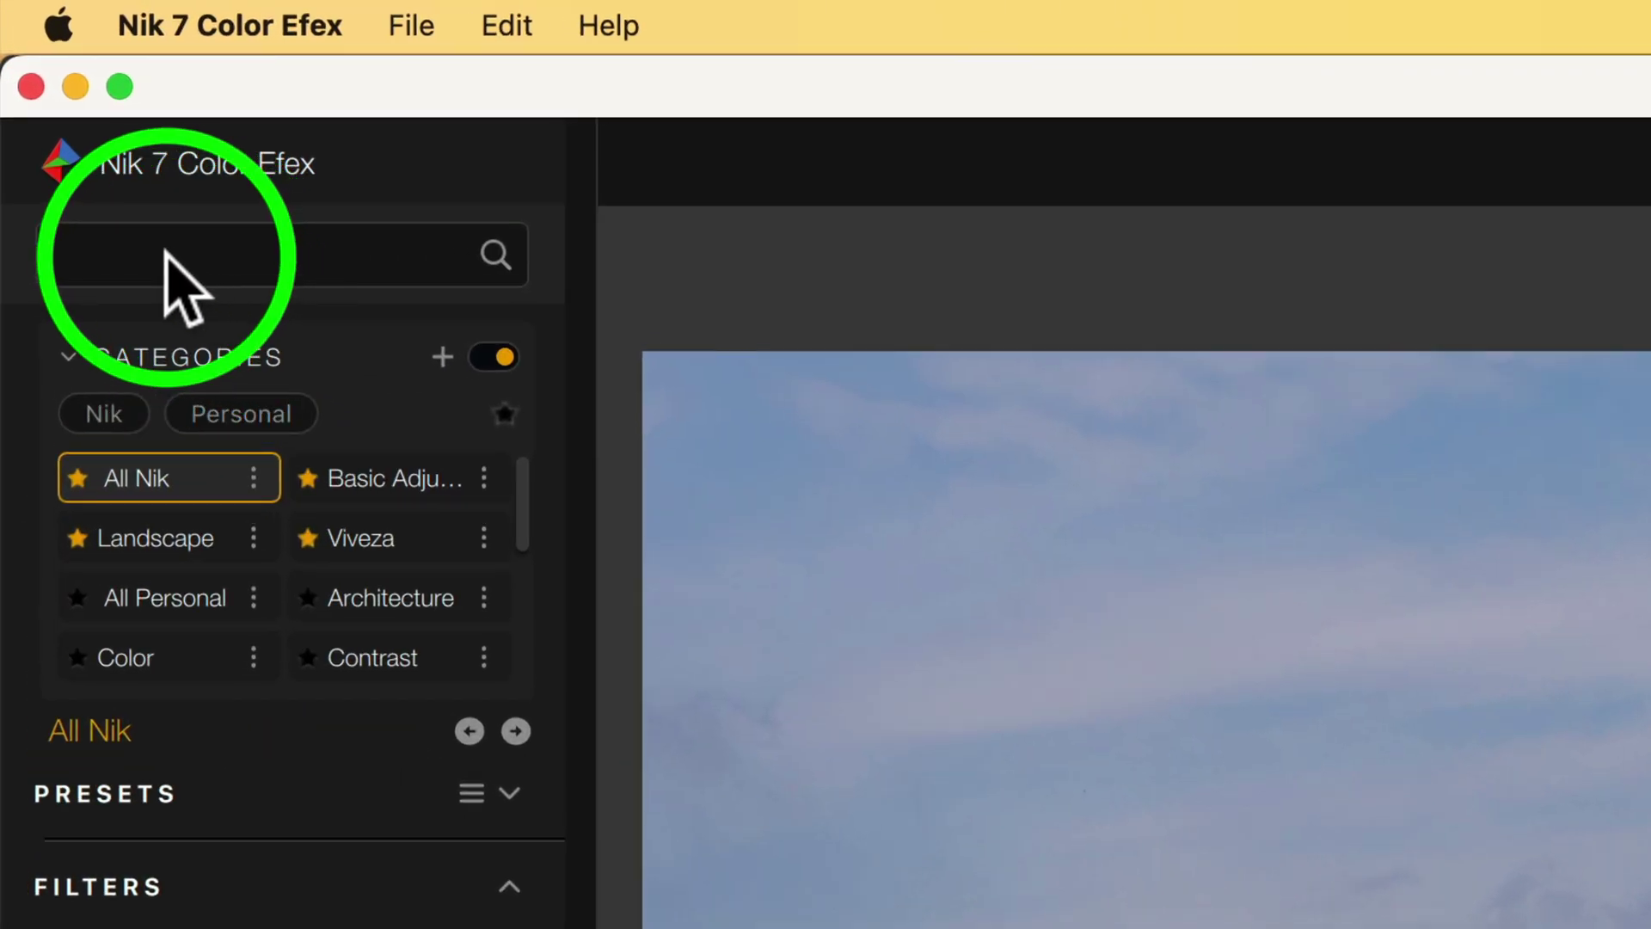
# - Search the filters for "detail", add Detail Extractor to the photo, and compare the image with and without it
pyautogui.click(48, 74)
pyautogui.write('detail')
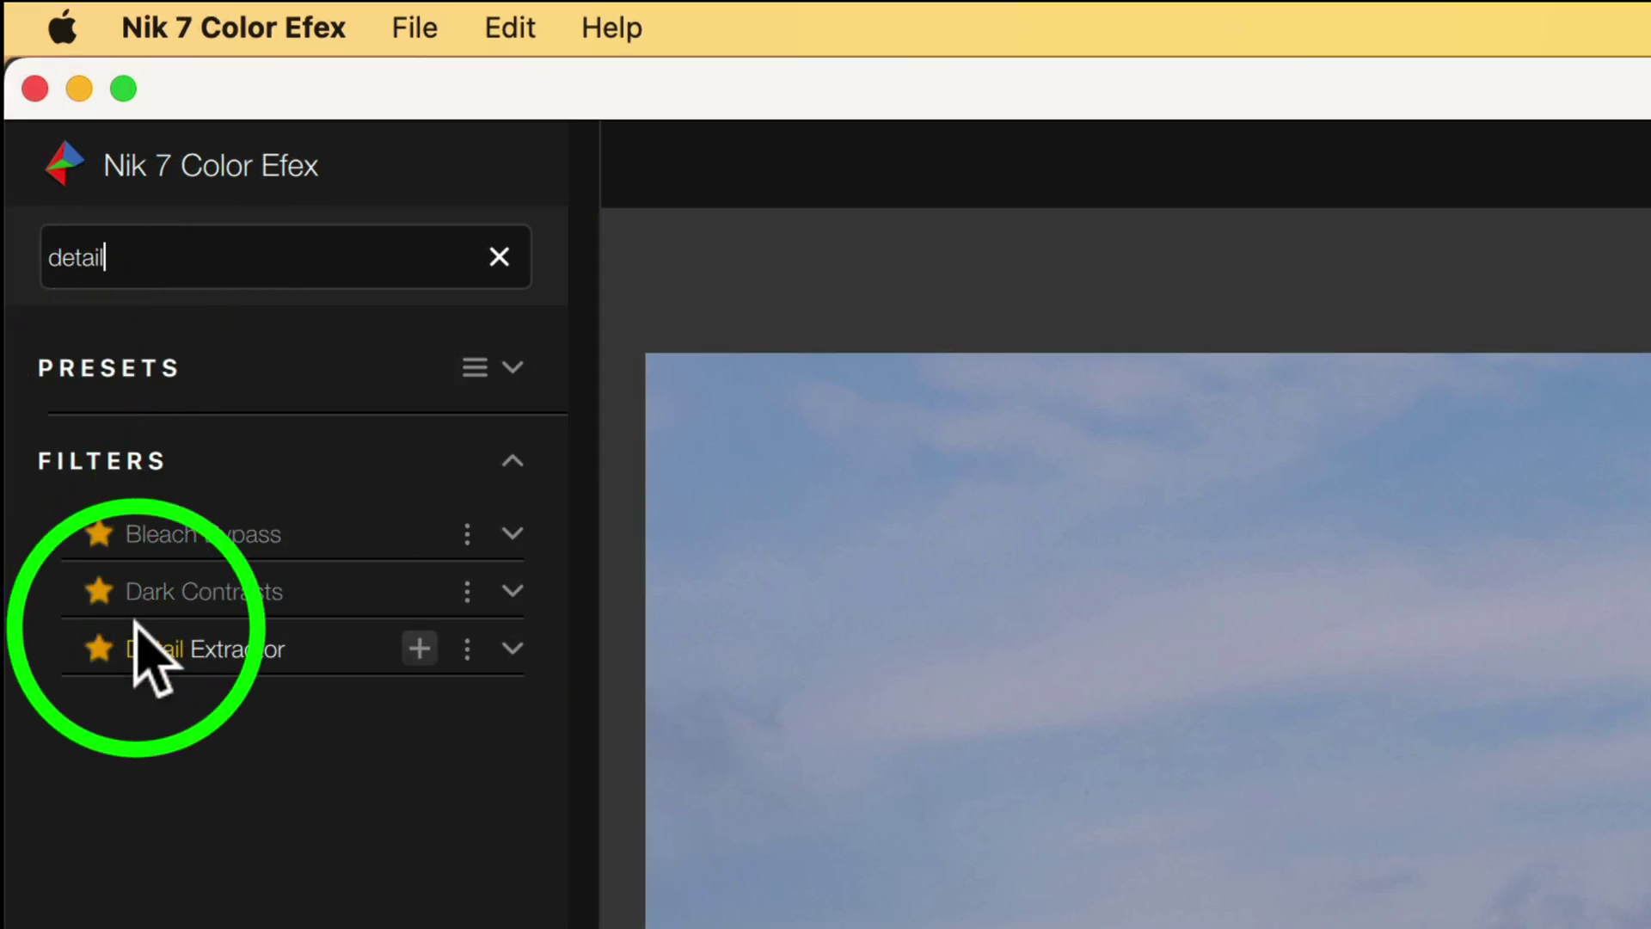
pyautogui.moveTo(150, 658)
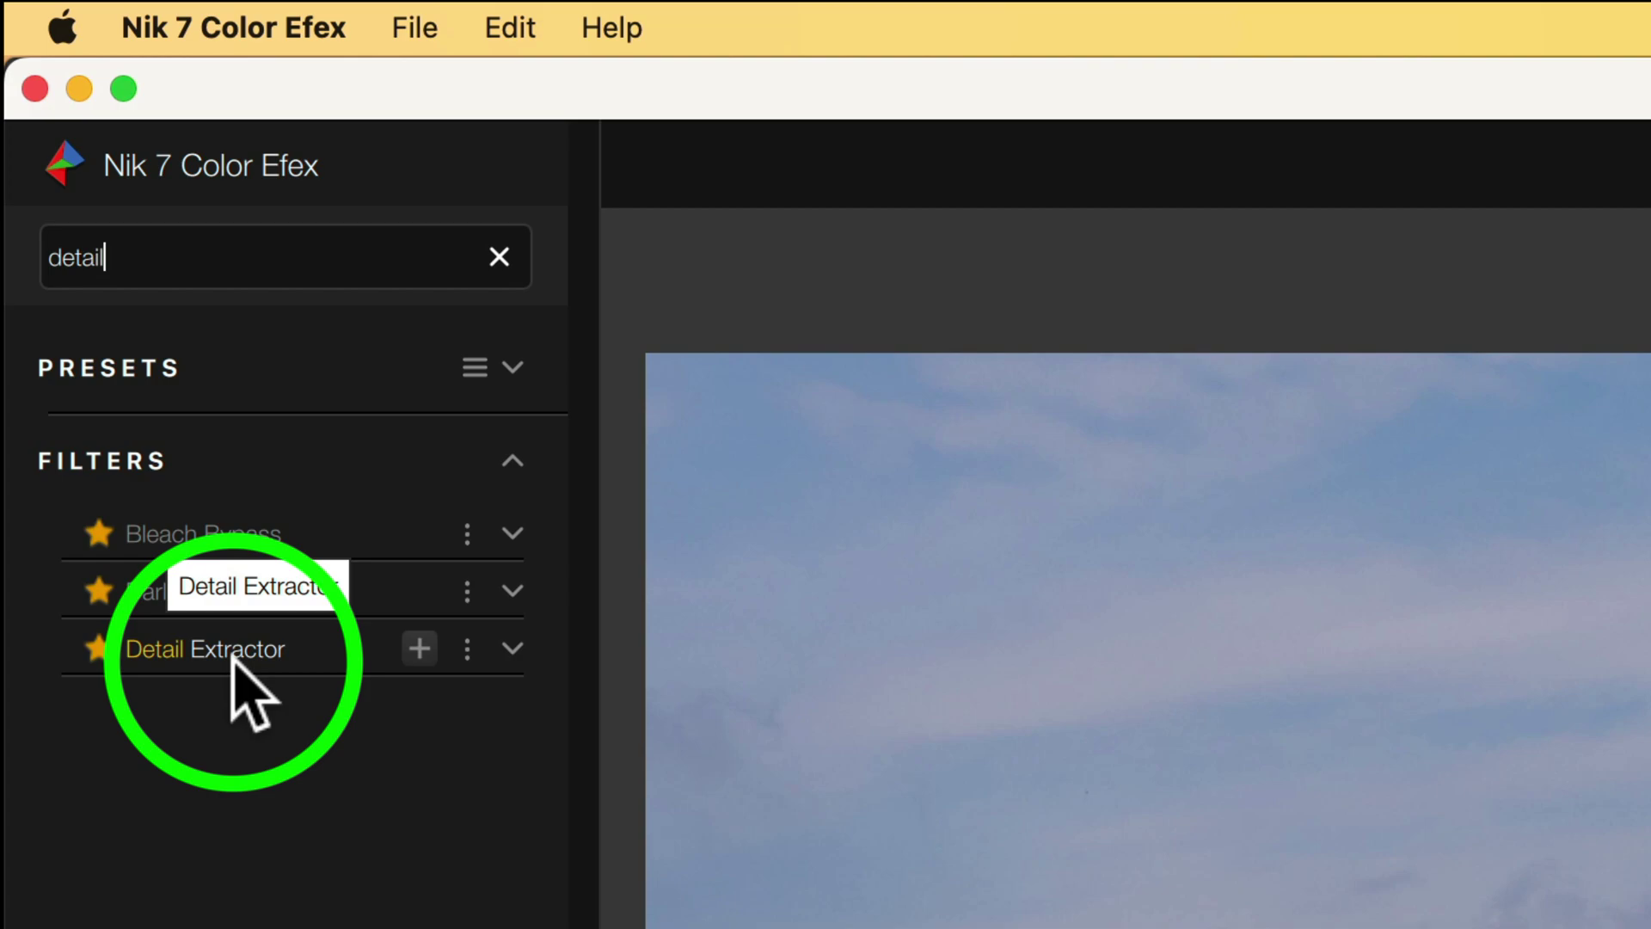
pyautogui.click(420, 648)
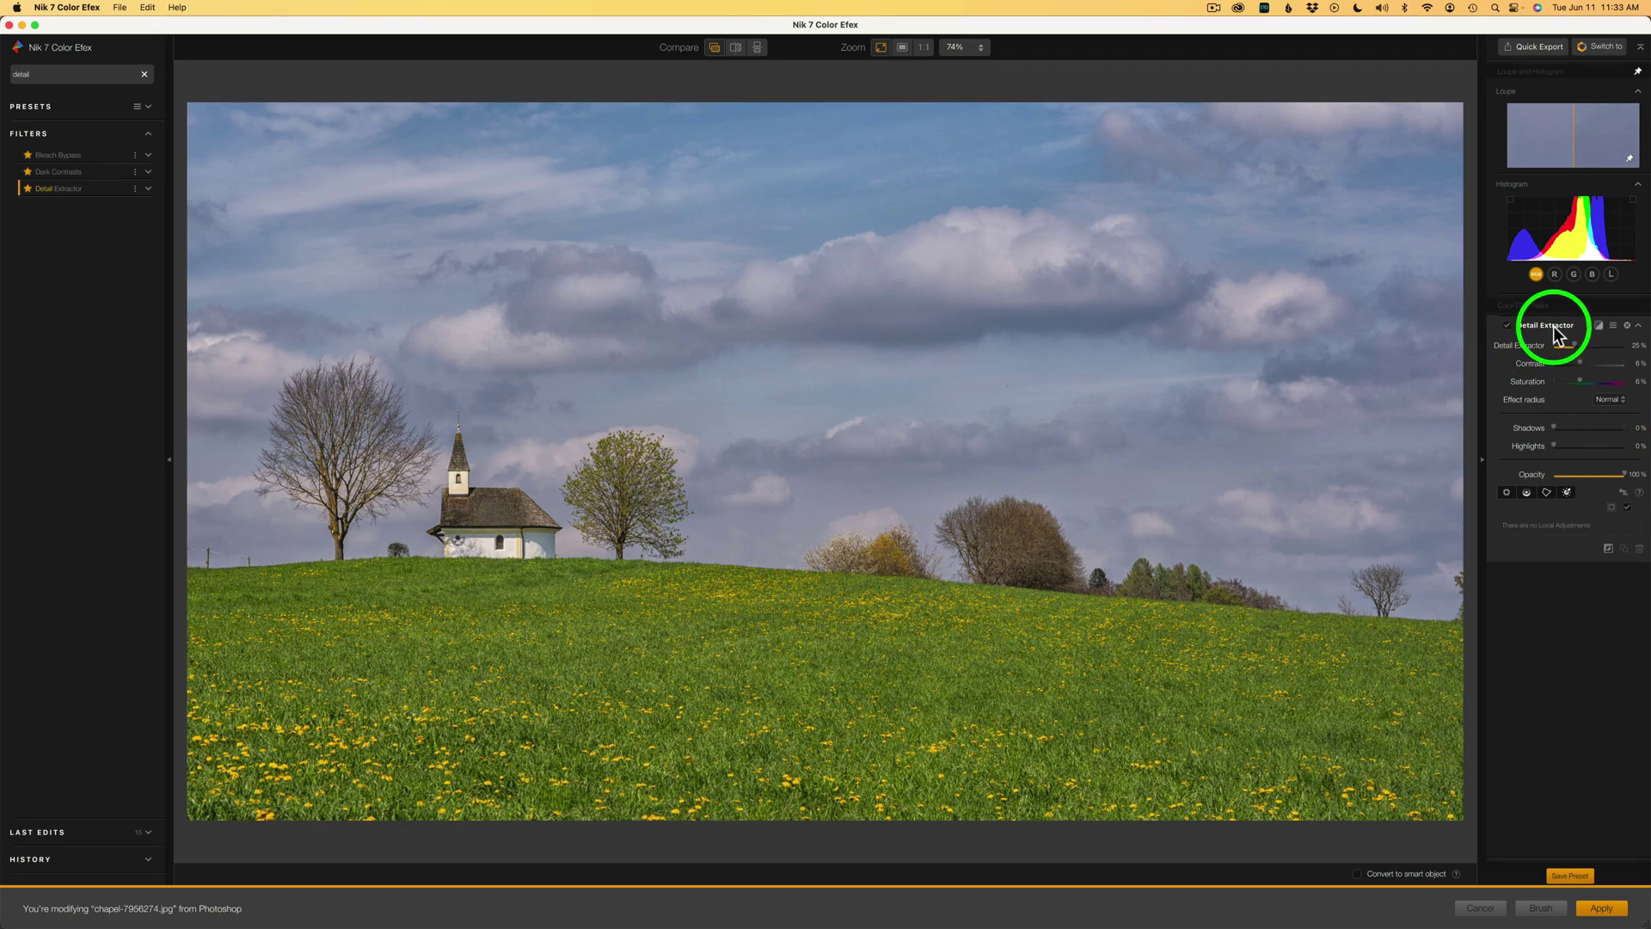
pyautogui.click(1508, 325)
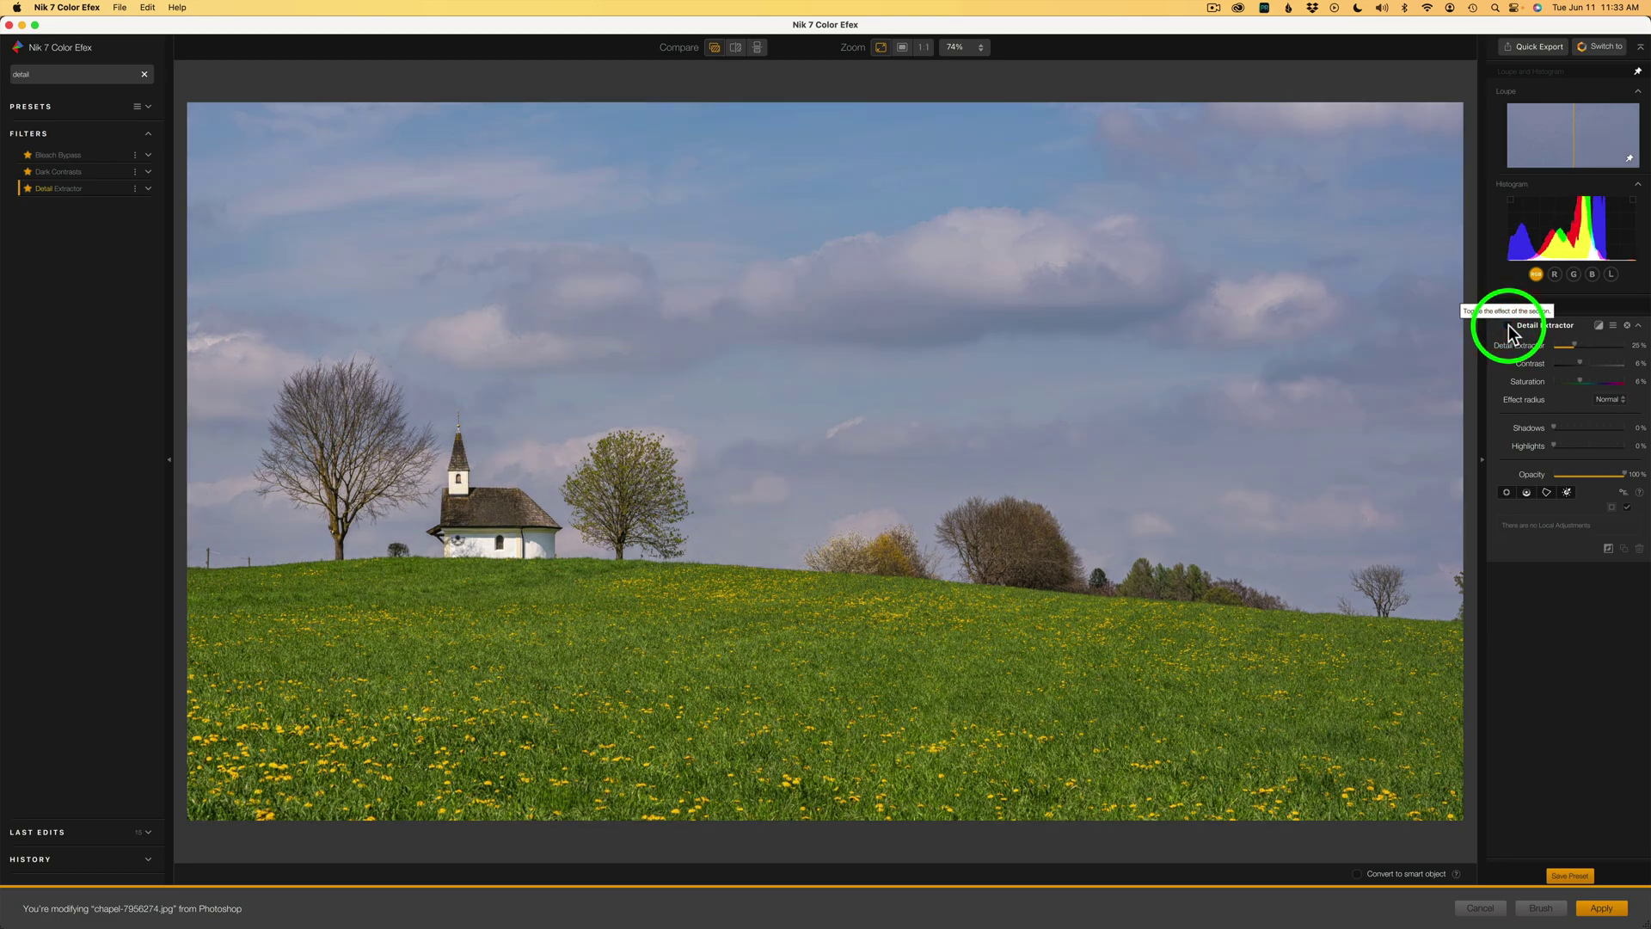
pyautogui.click(1508, 325)
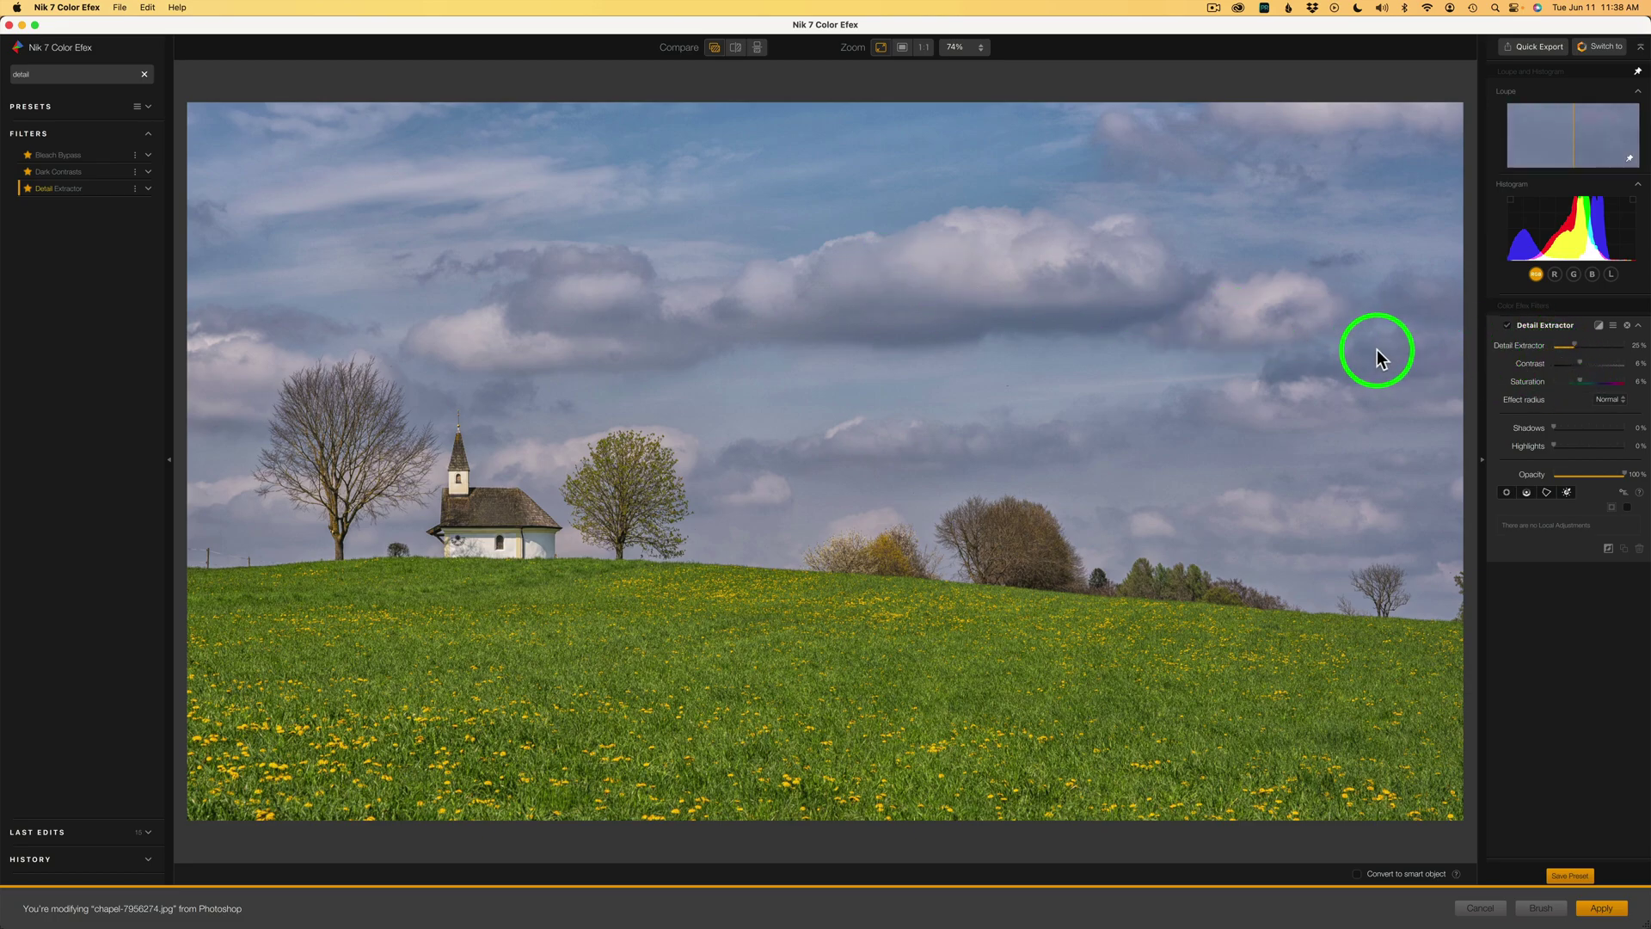
# - Set Detail Extractor's effect radius to Large and place a luminosity mask on the bright cloud
pyautogui.click(1616, 400)
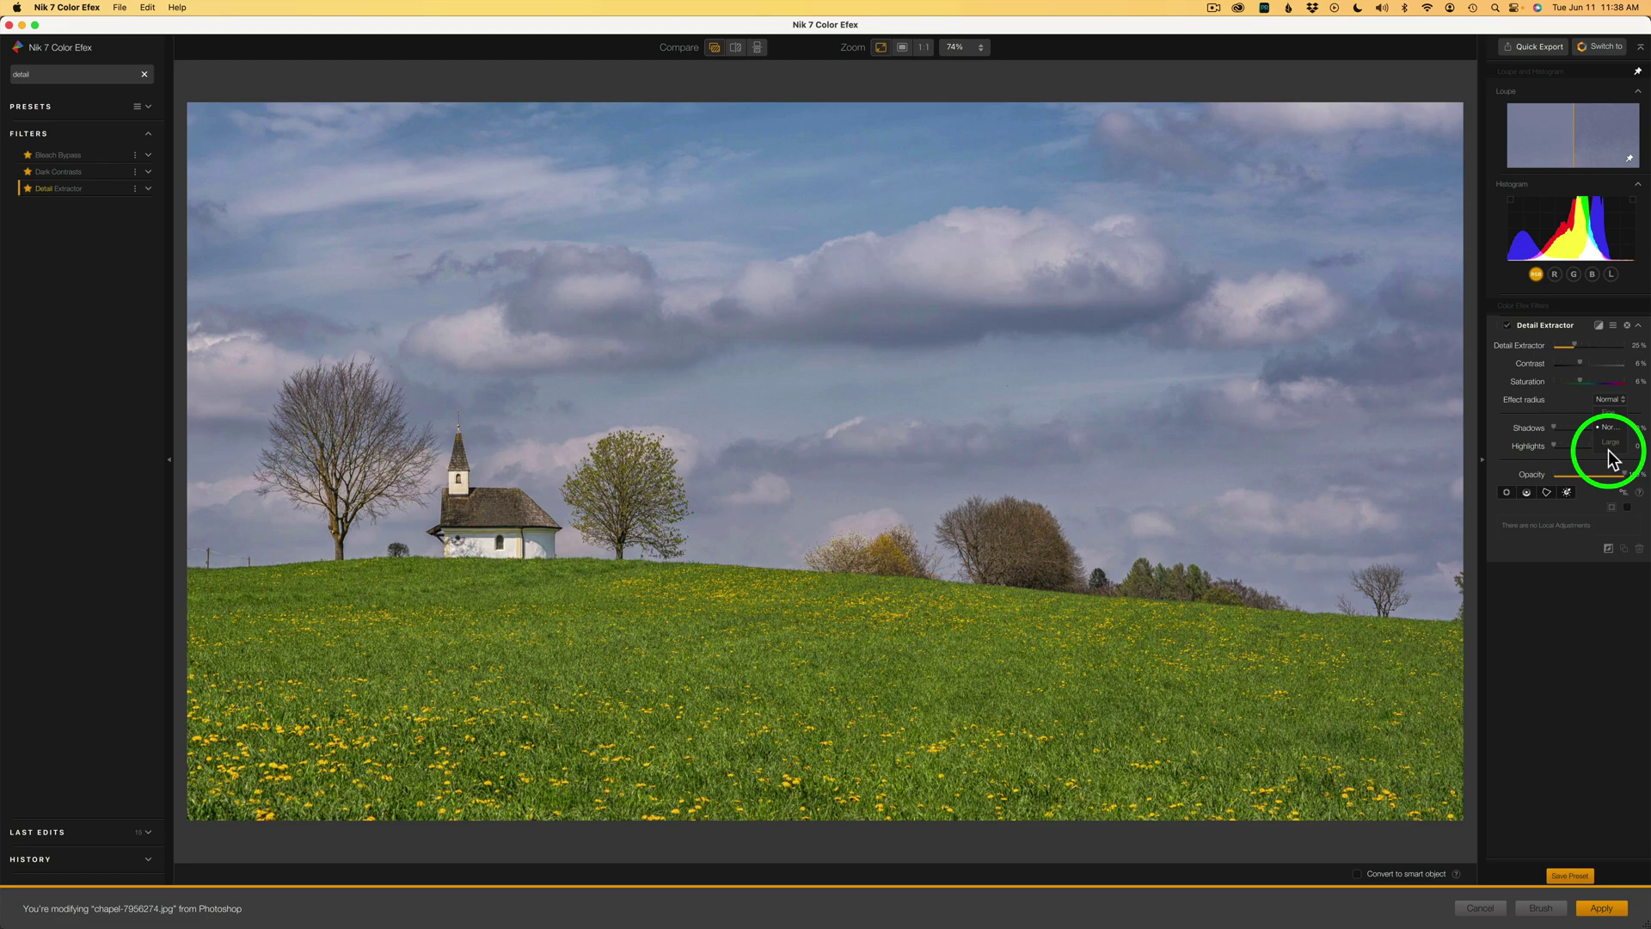
pyautogui.click(1608, 447)
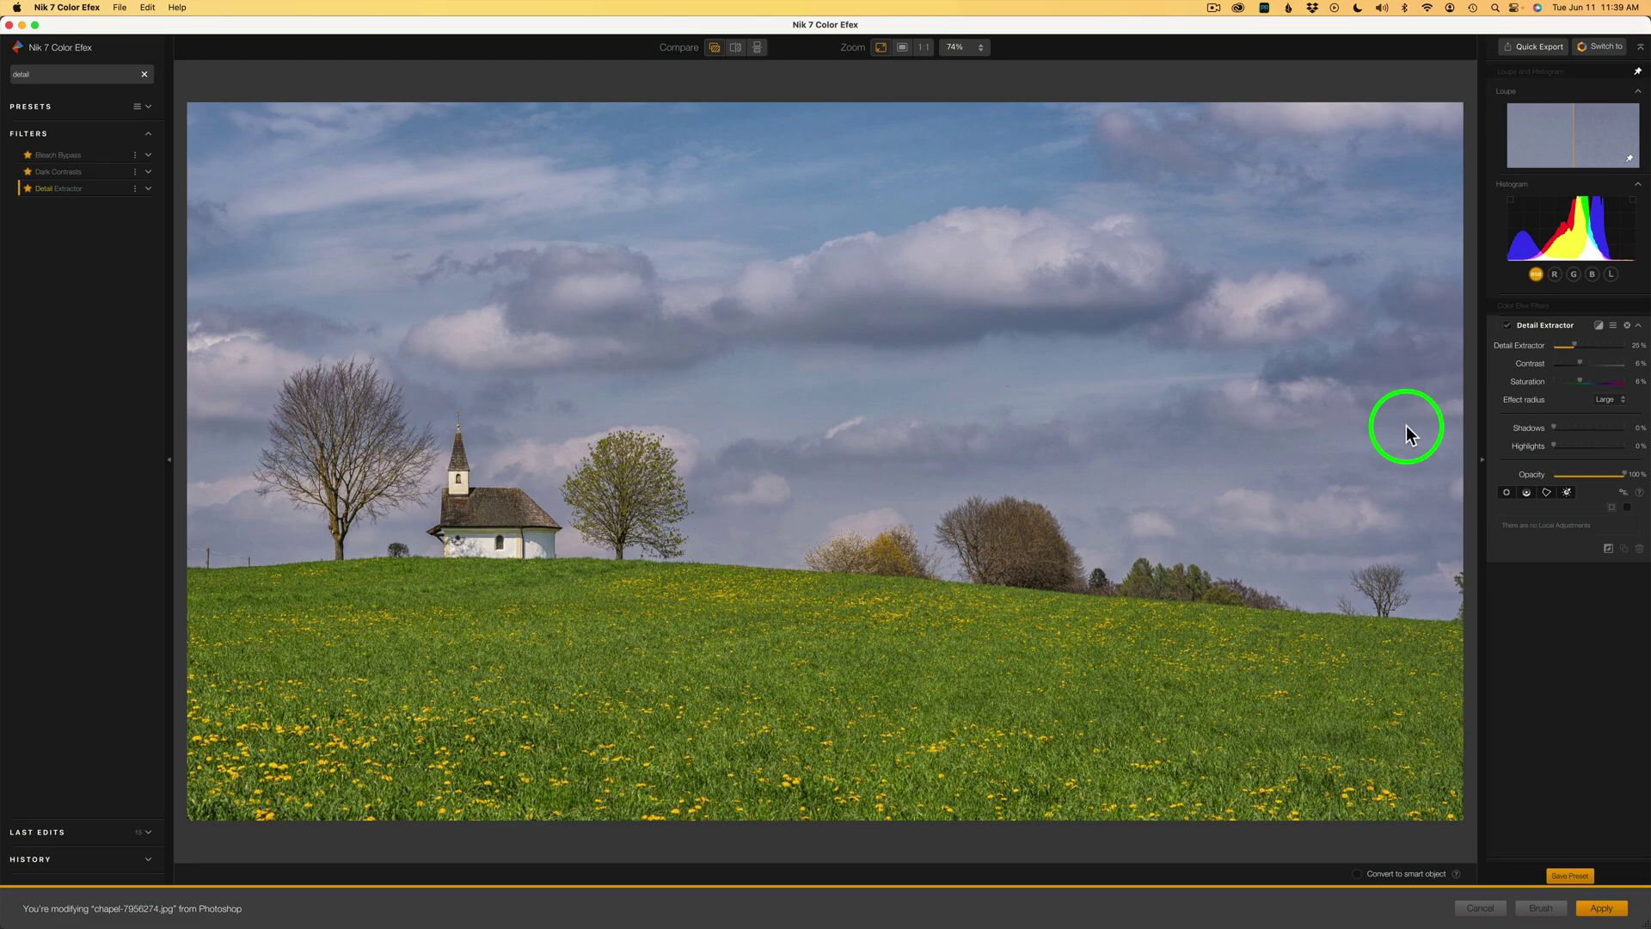
pyautogui.click(1569, 492)
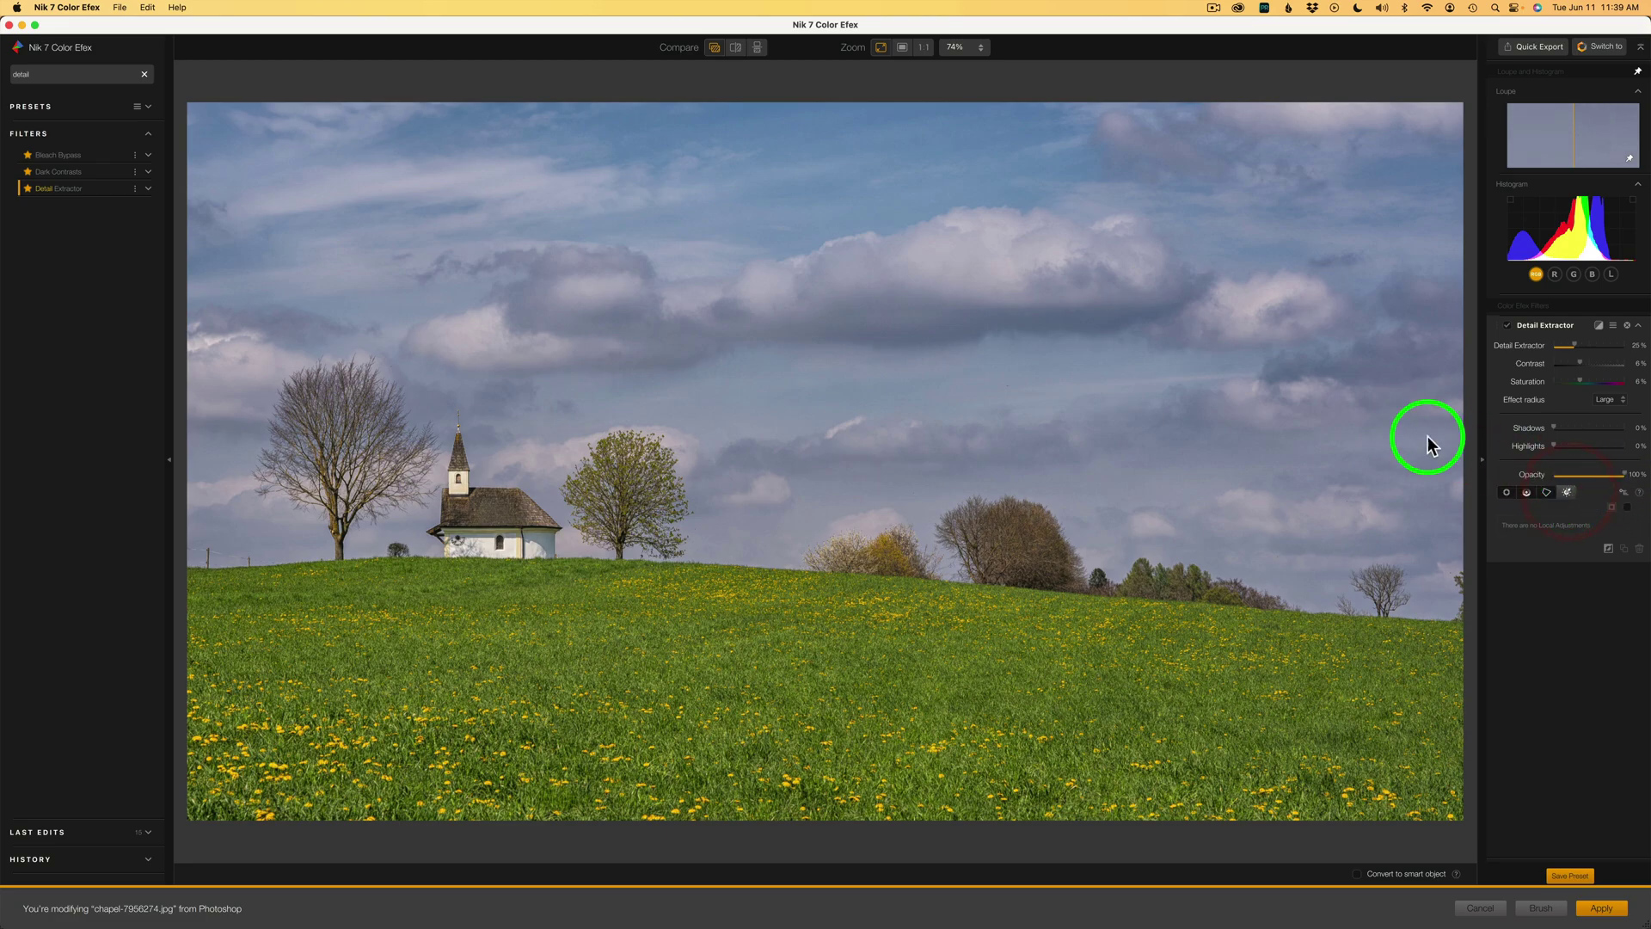
pyautogui.click(987, 263)
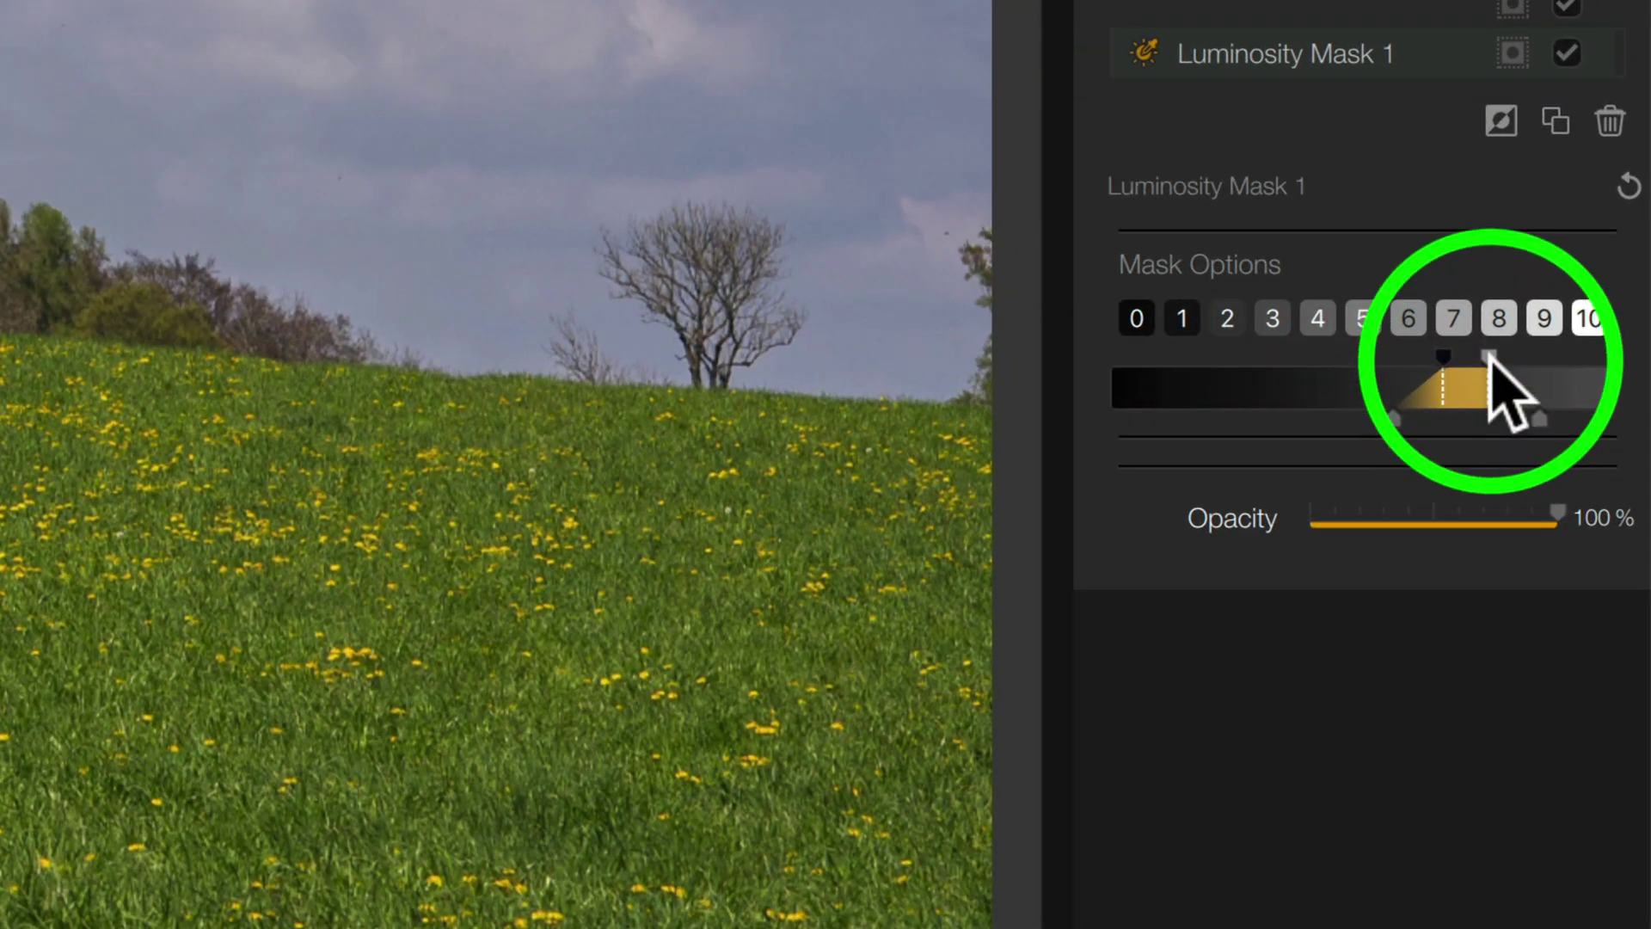
# - Widen the cloud luminosity mask's feathering, extending the upper falloff to zone 10 and the lower falloff to about zone 5
pyautogui.click(1443, 357)
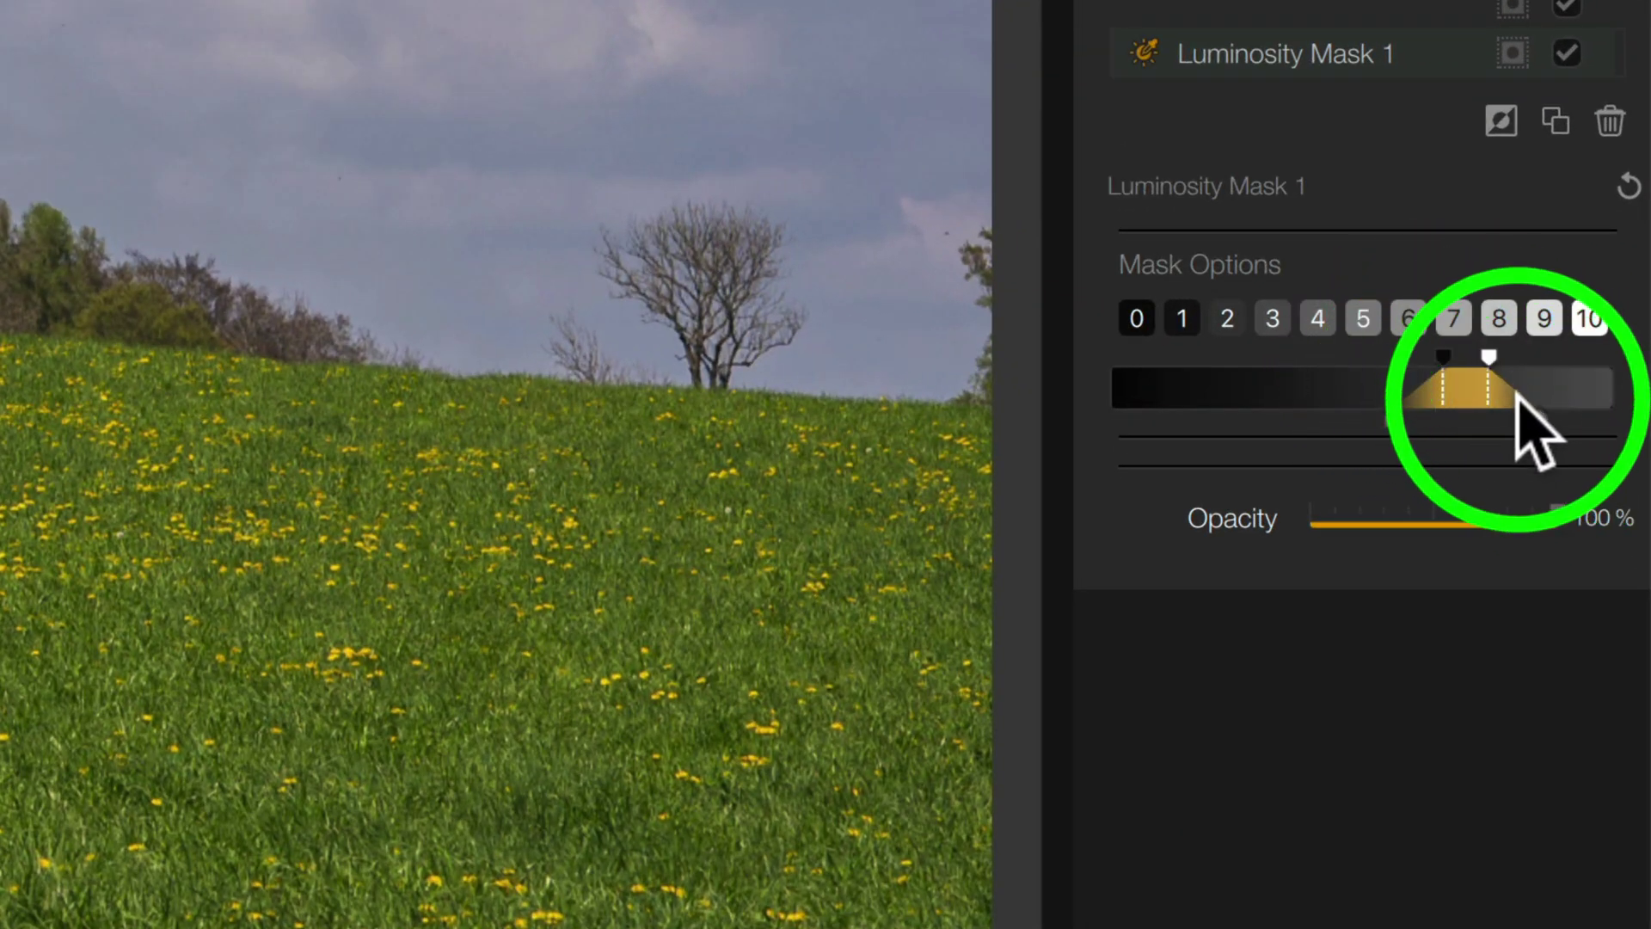
pyautogui.moveTo(1520, 419); pyautogui.dragTo(1540, 419)
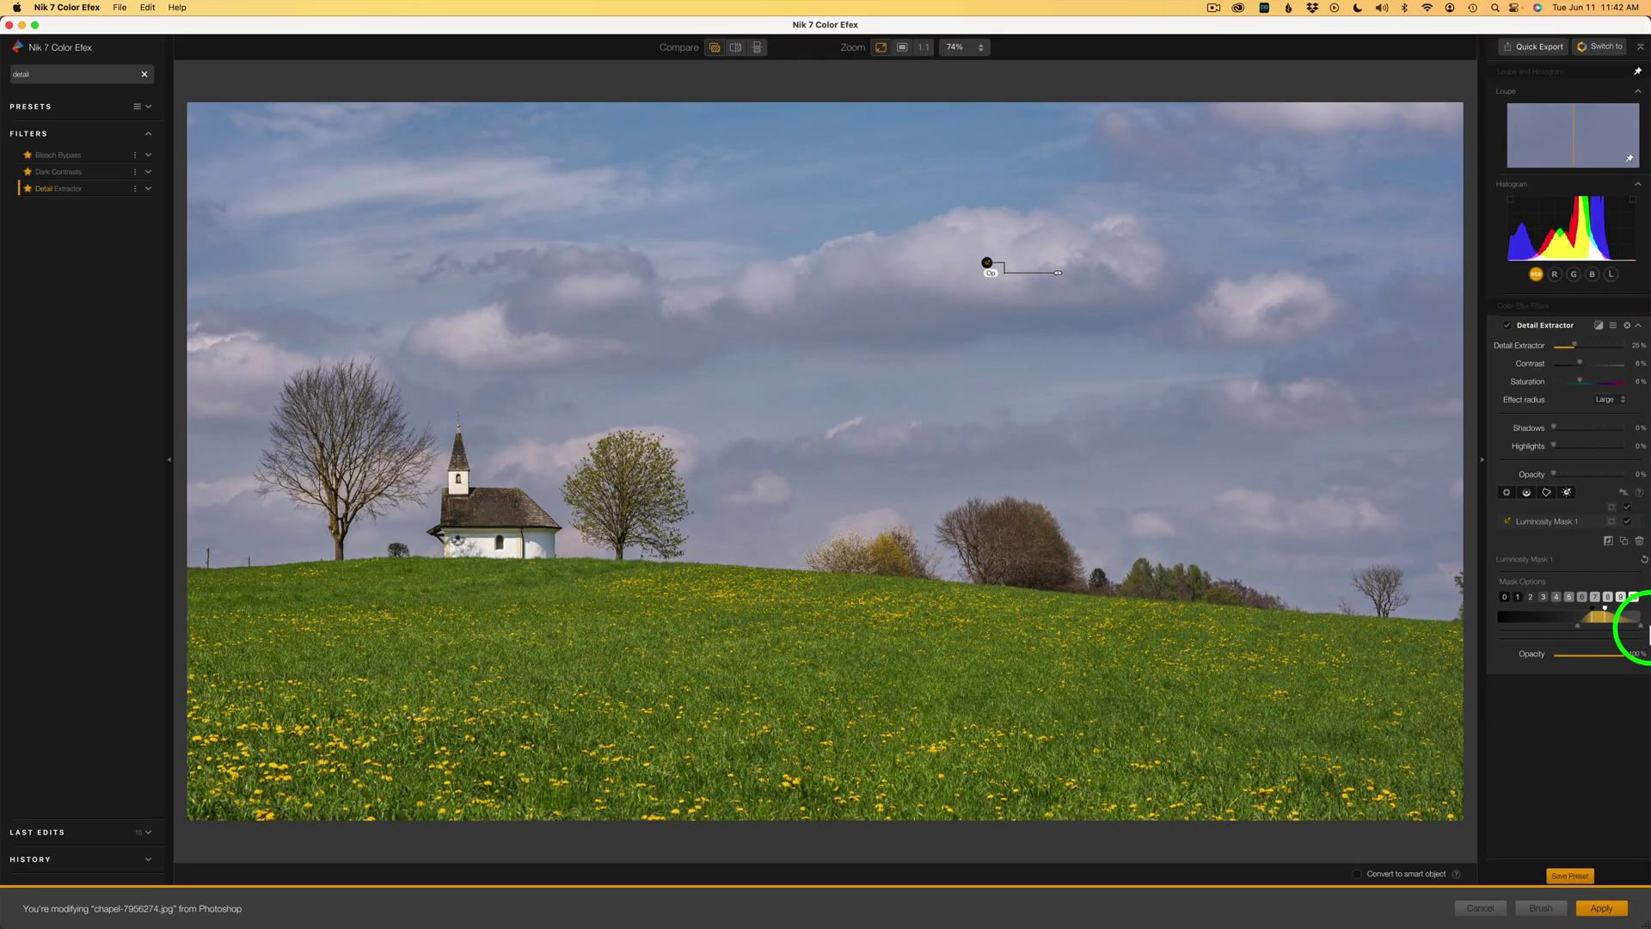
pyautogui.click(1621, 596)
pyautogui.moveTo(1575, 591); pyautogui.dragTo(1584, 632)
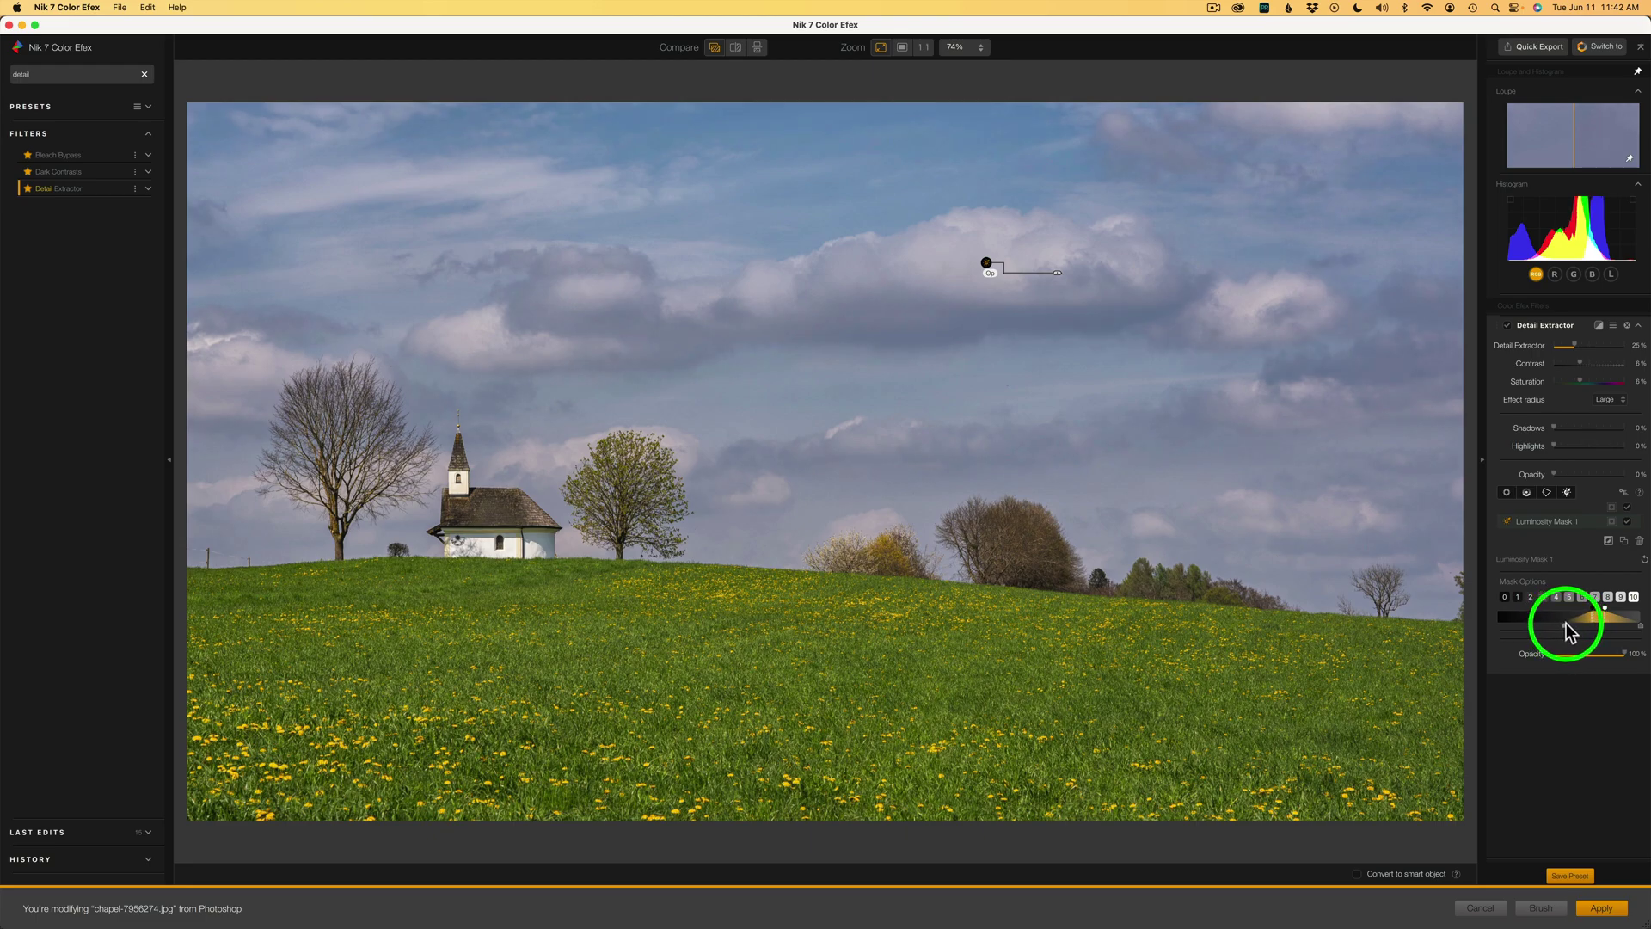
pyautogui.moveTo(1565, 628); pyautogui.dragTo(1560, 622)
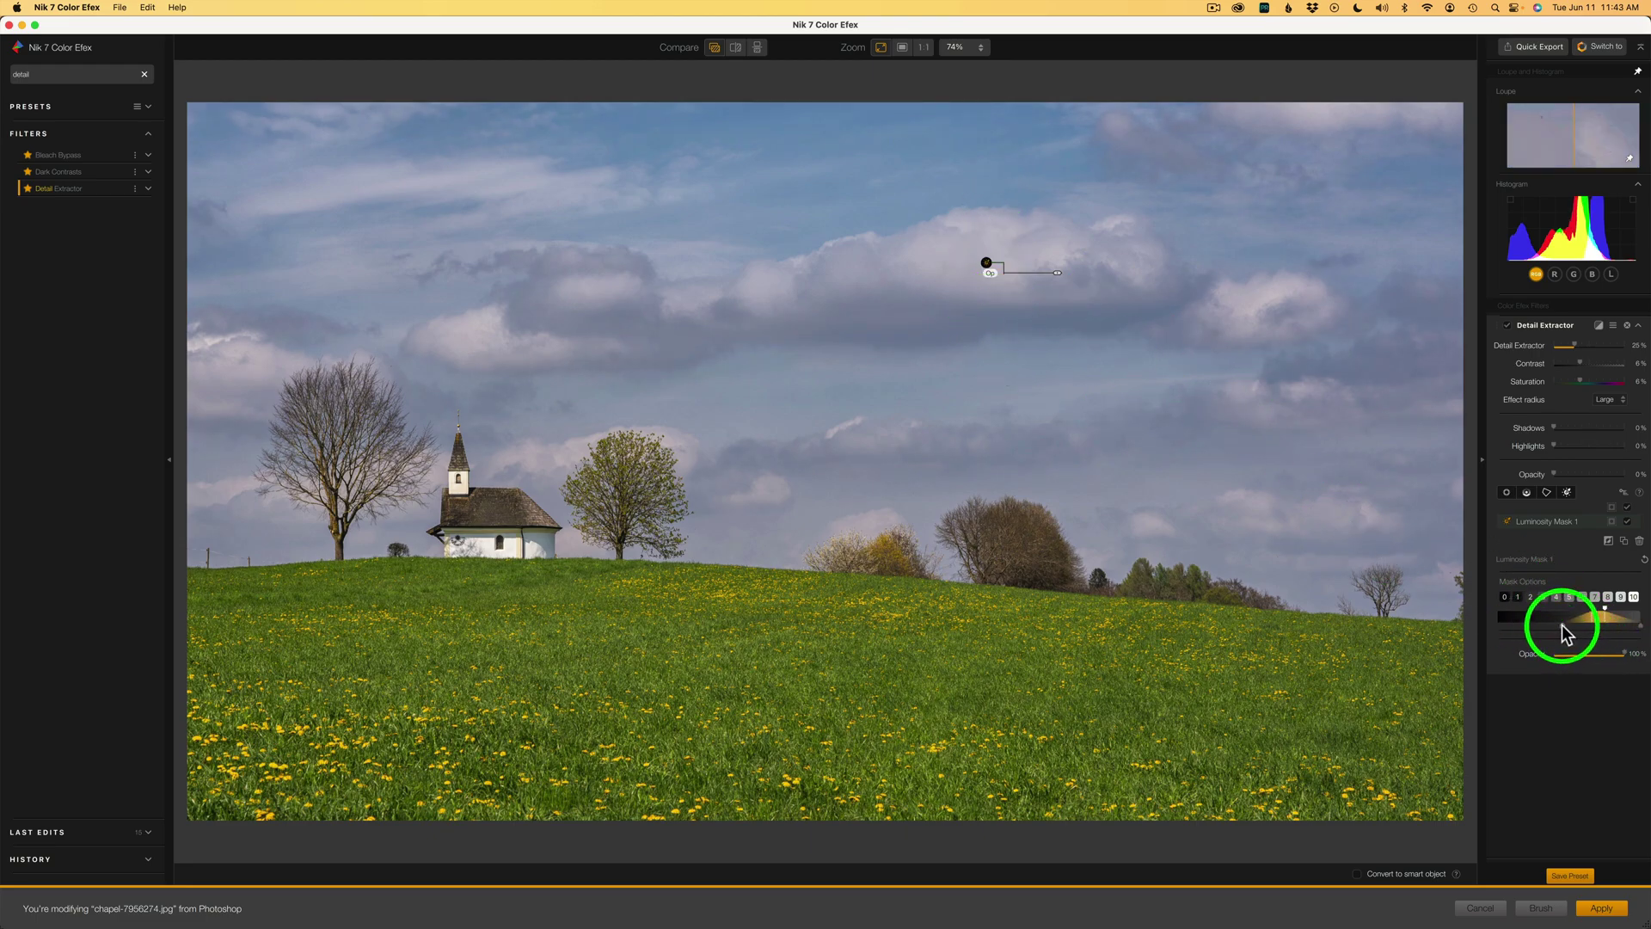
pyautogui.moveTo(1565, 634); pyautogui.dragTo(1582, 627)
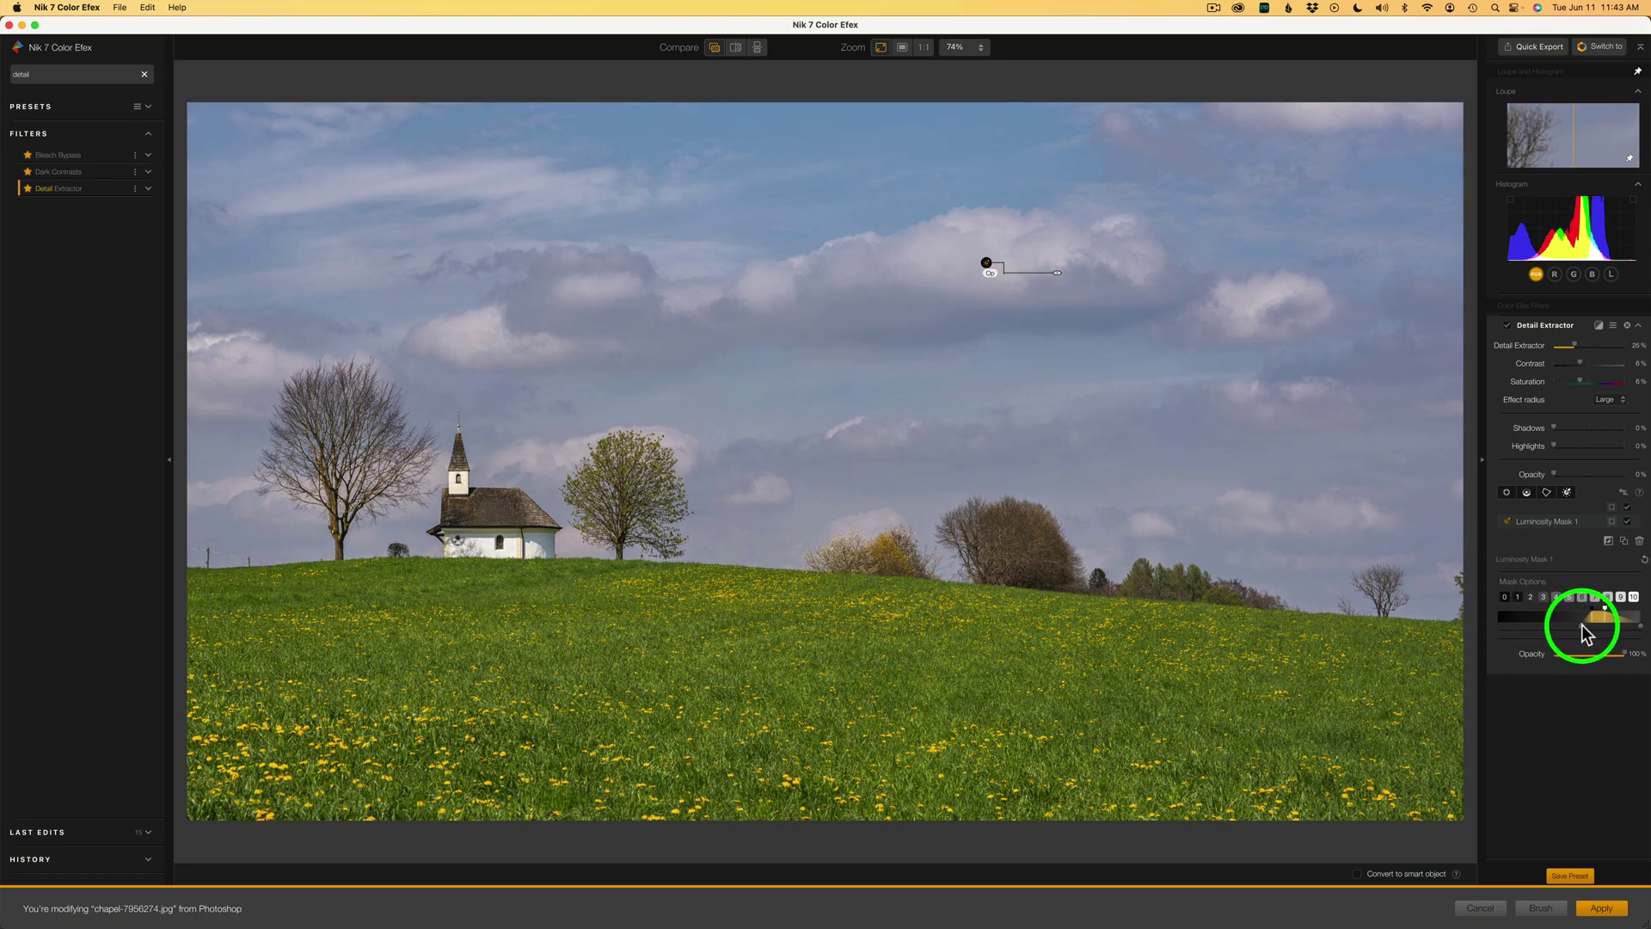
pyautogui.moveTo(1583, 634); pyautogui.dragTo(1563, 634)
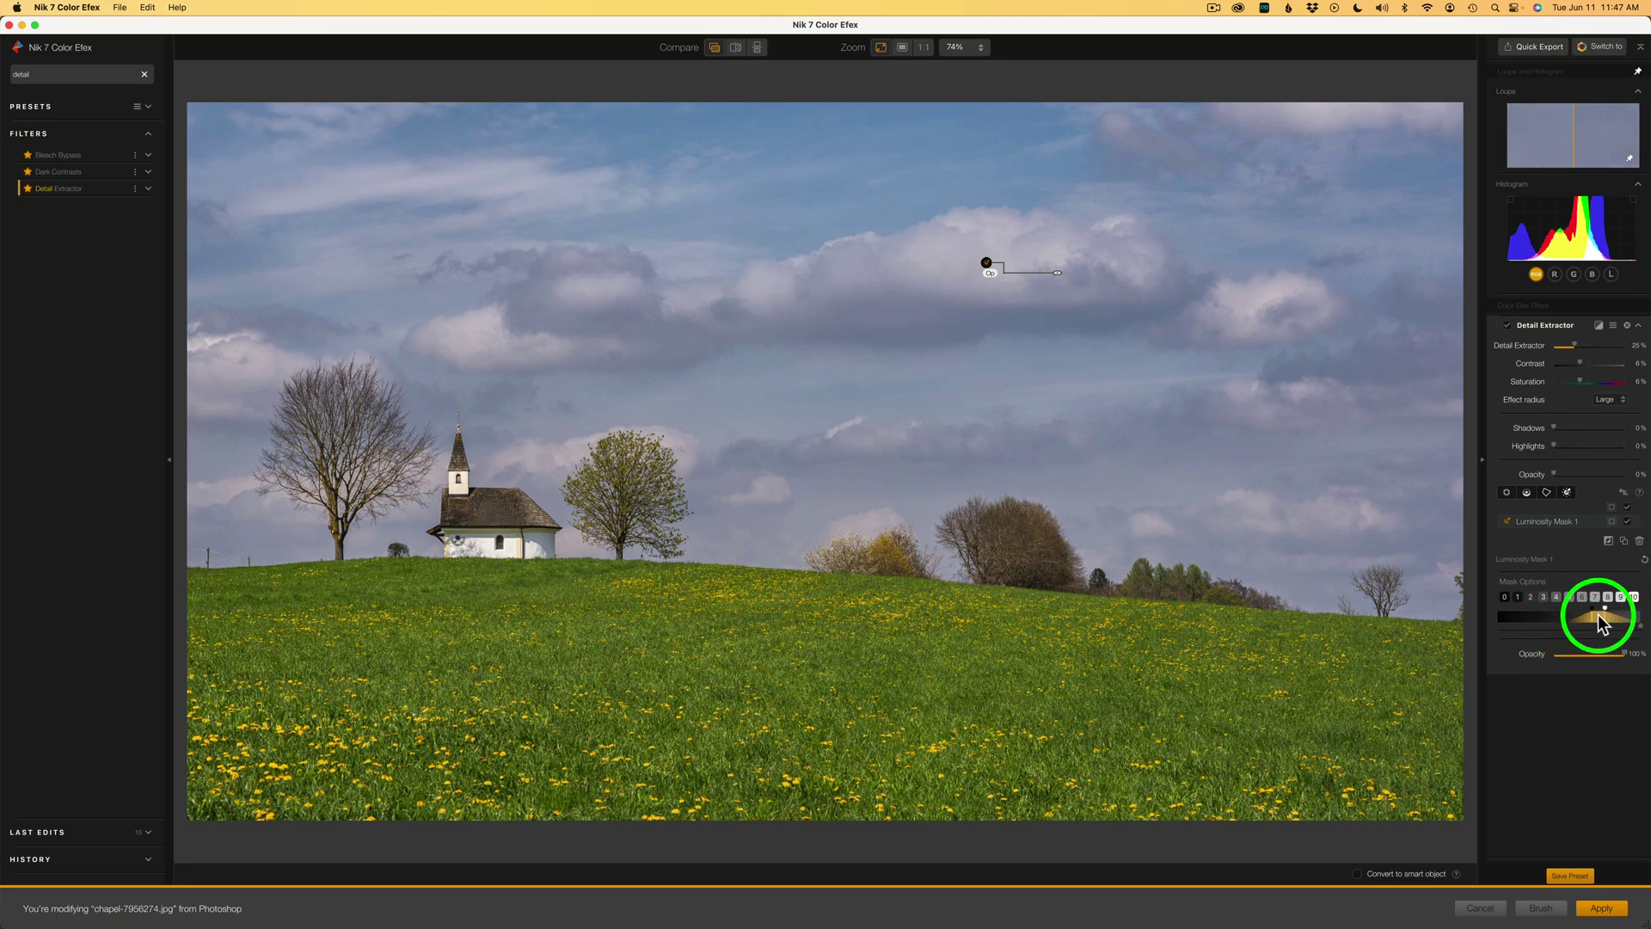
# - Preview the cloud luminosity mask in black and white, and compare the photo with Detail Extractor off and on
pyautogui.click(1613, 522)
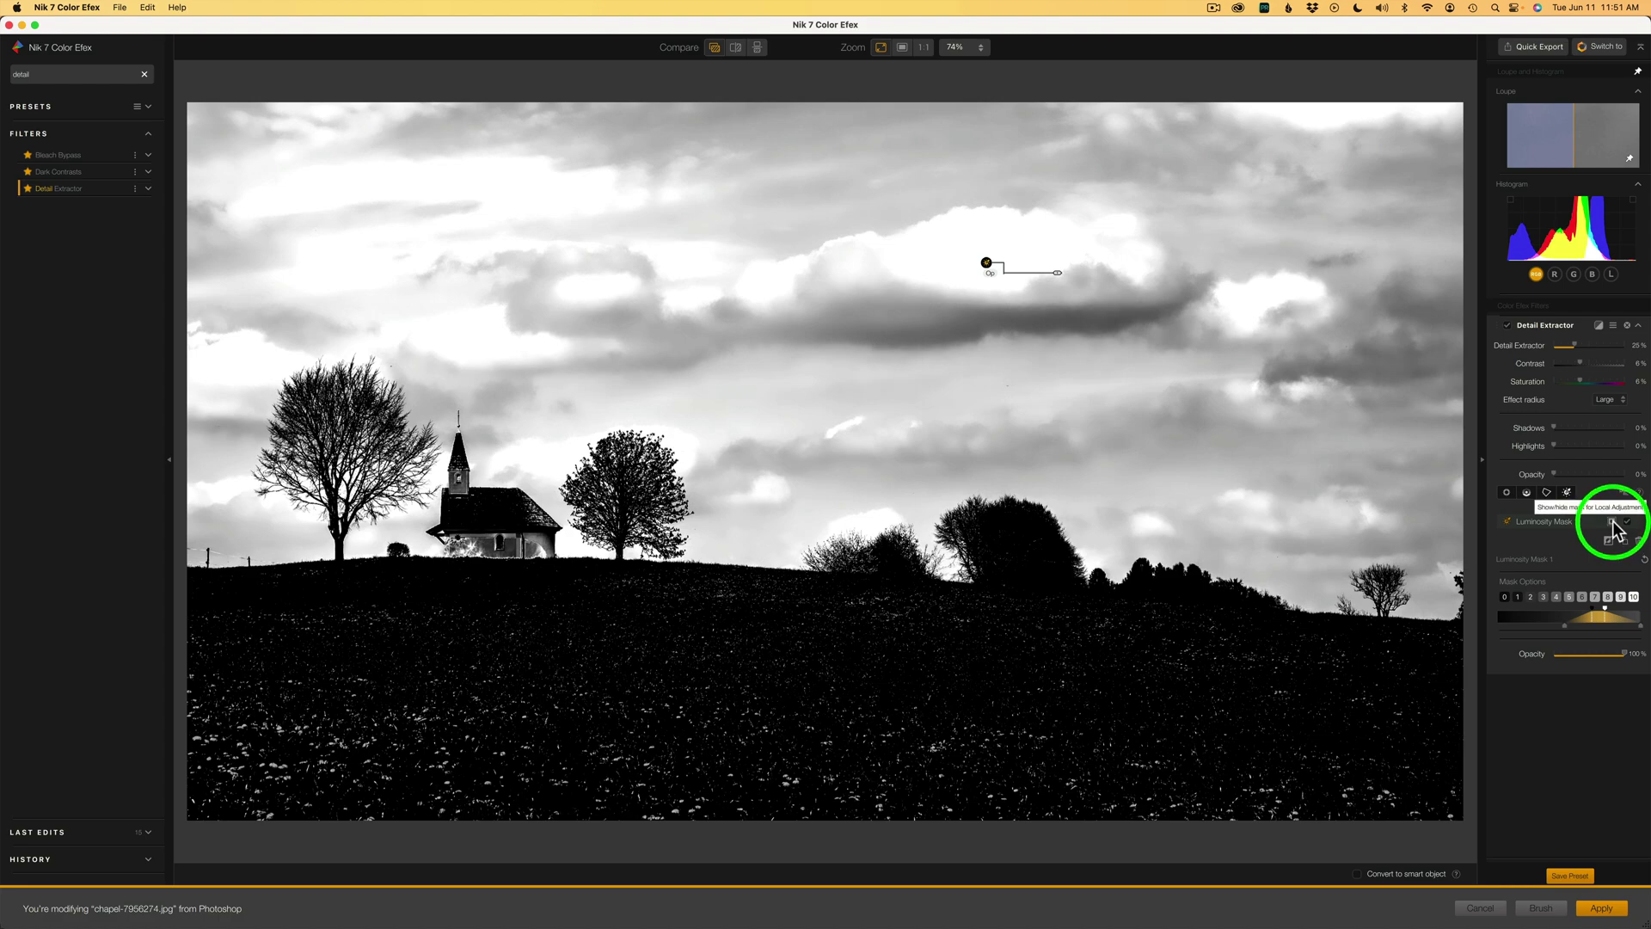
pyautogui.click(1612, 521)
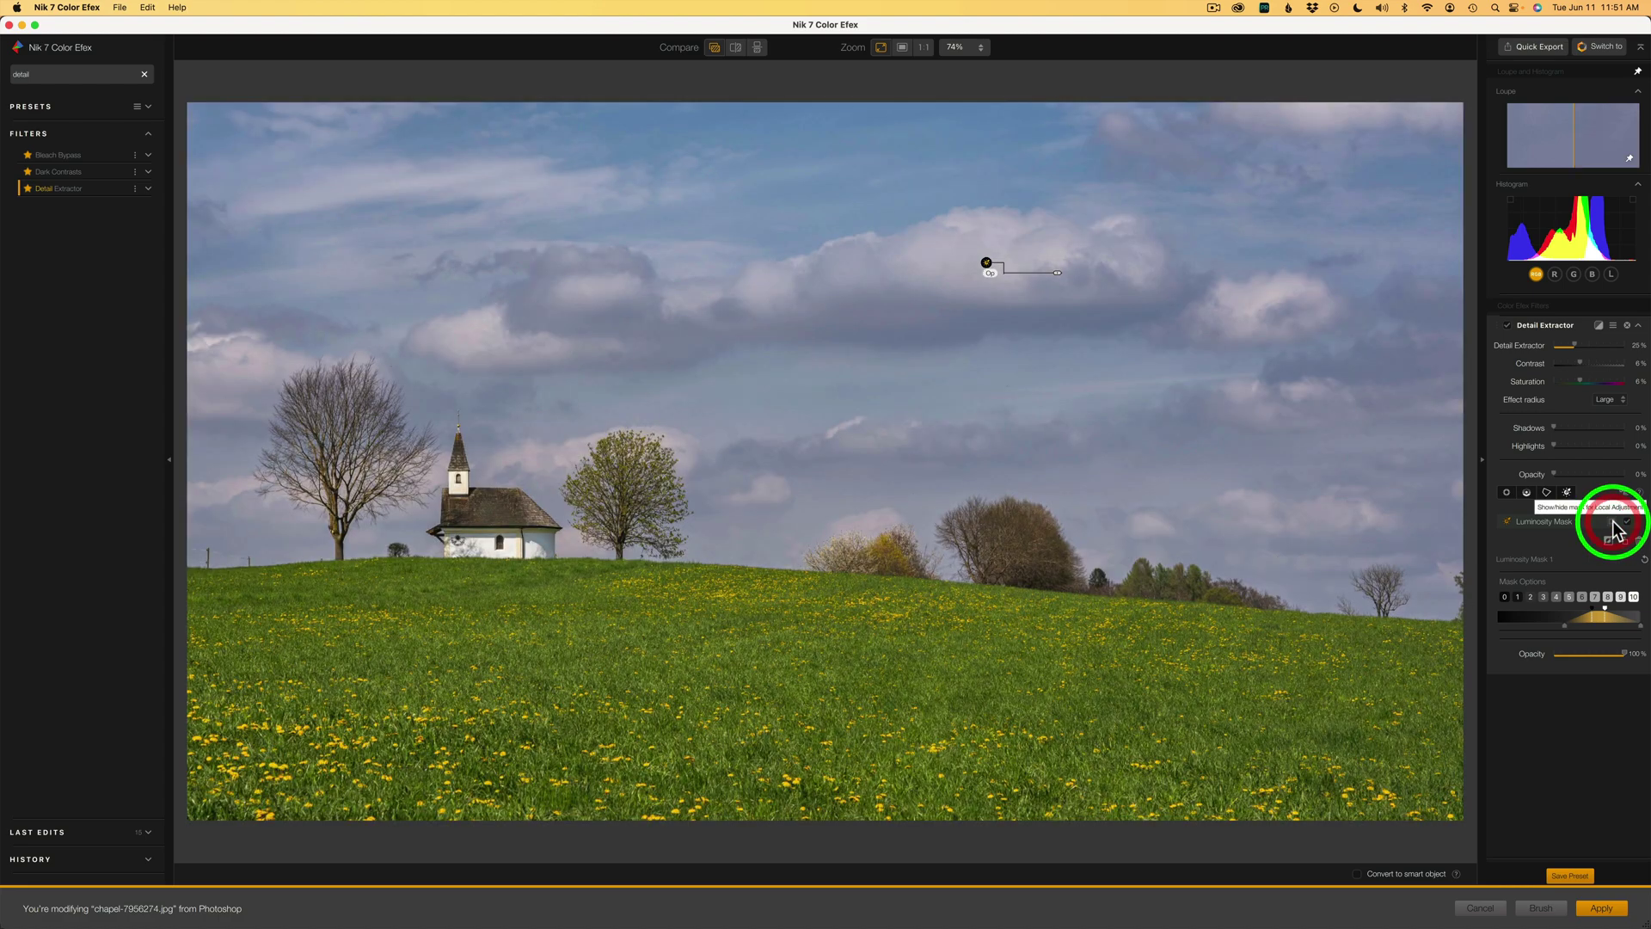
pyautogui.click(1506, 325)
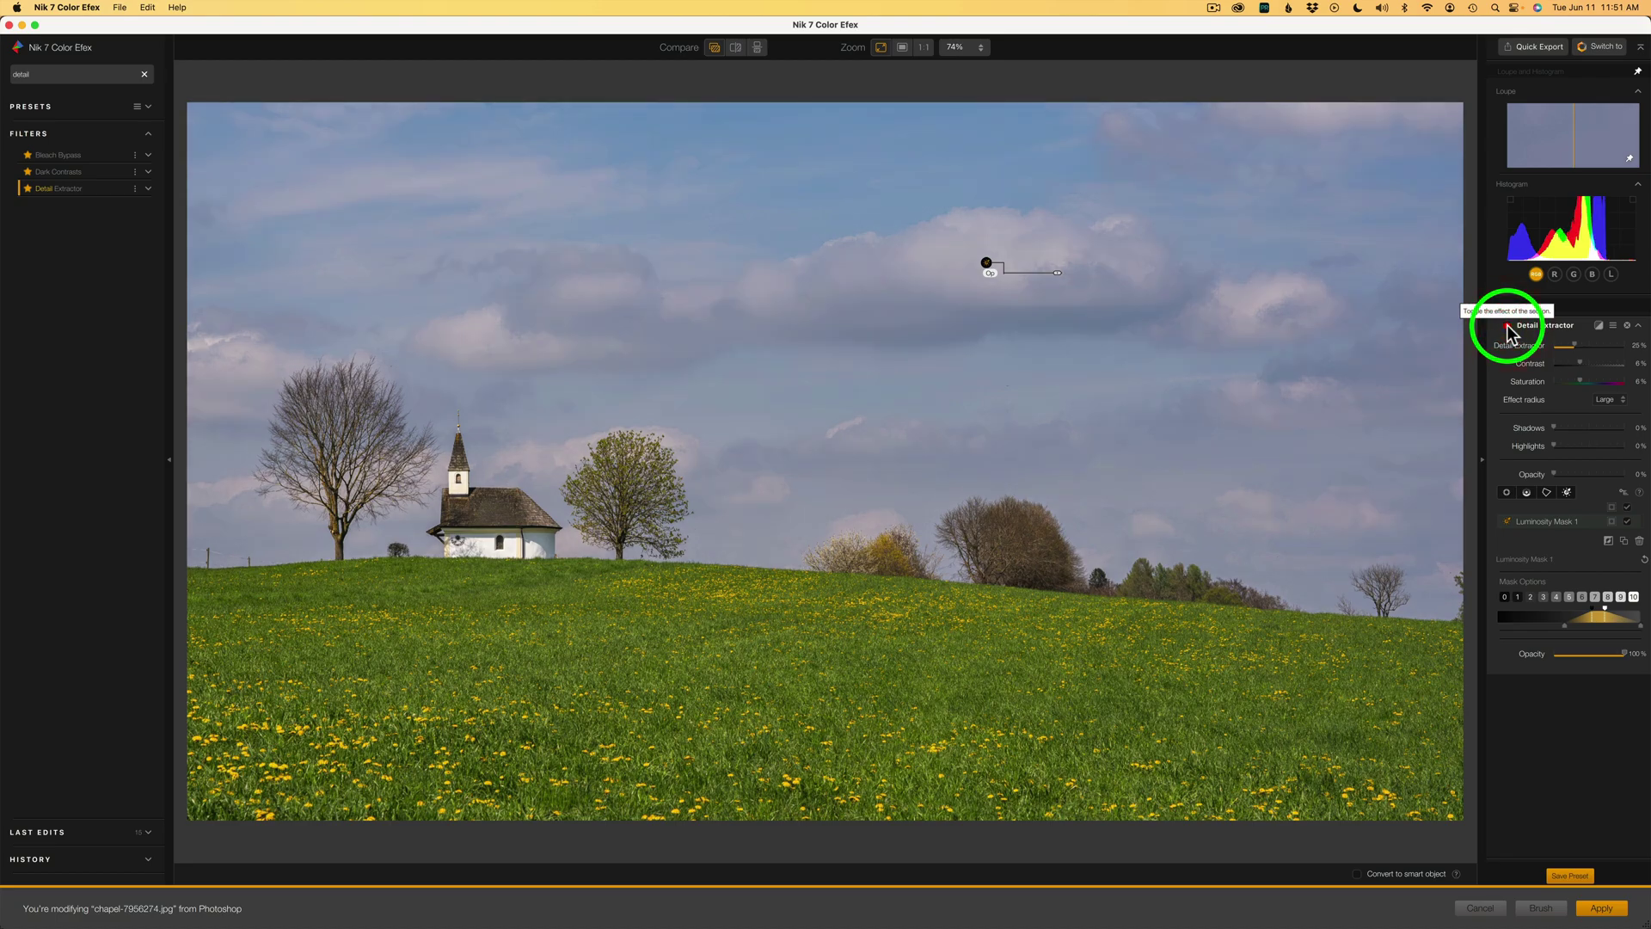
pyautogui.click(1506, 325)
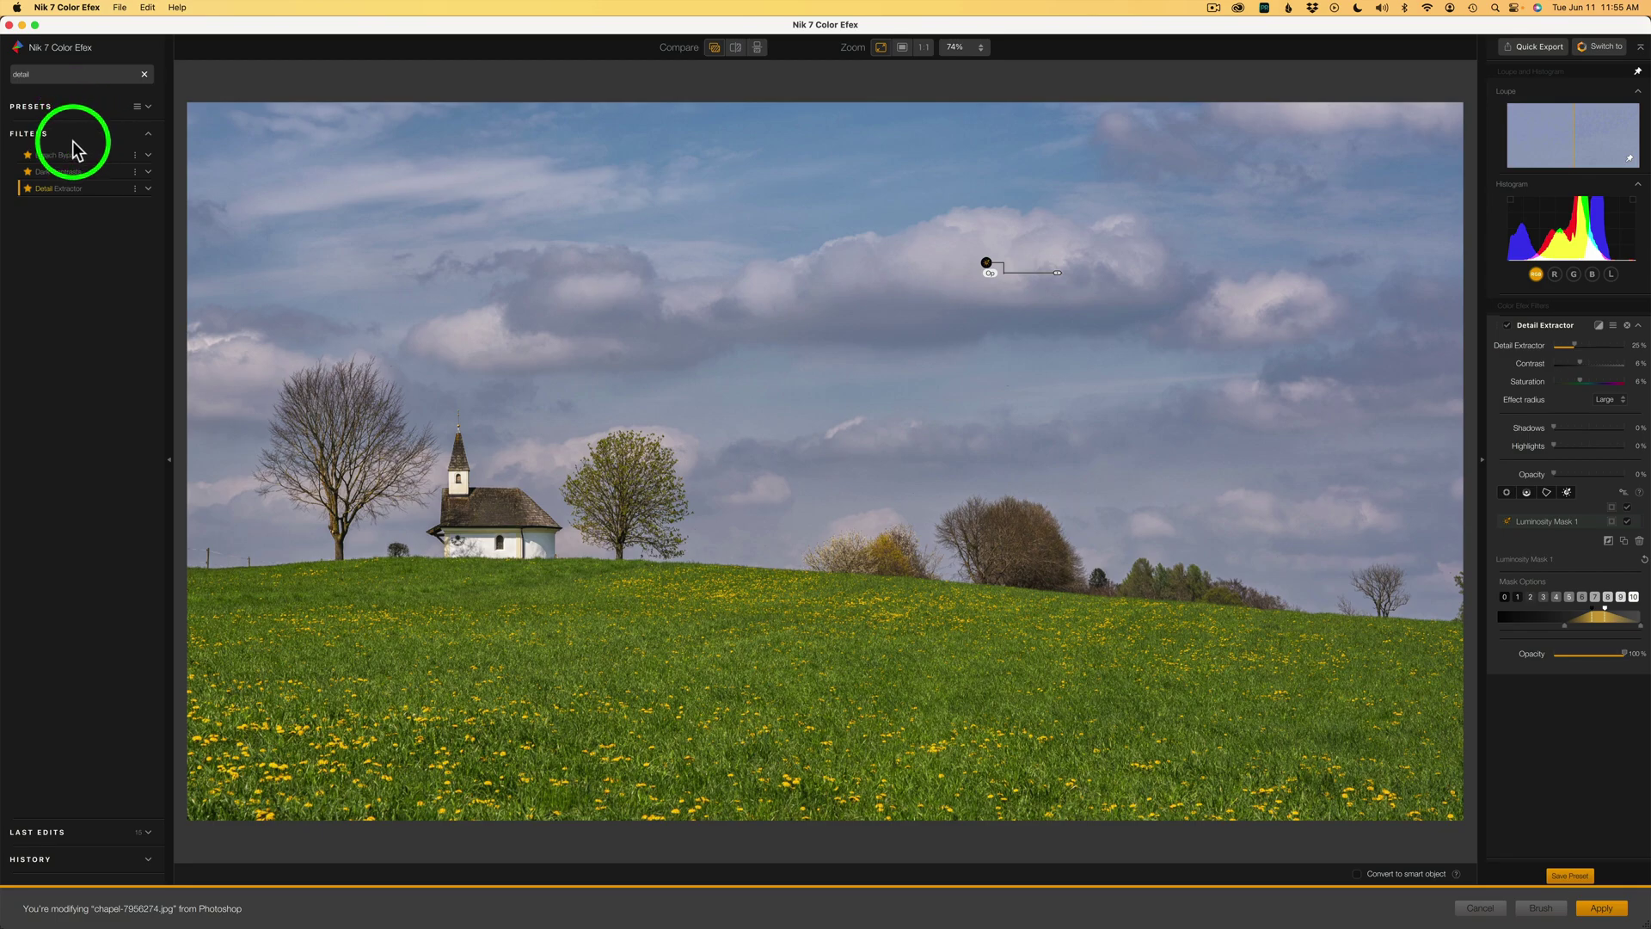
# - Add a second Detail Extractor filter with Normal effect radius and place a luminosity mask on the grass
pyautogui.click(124, 188)
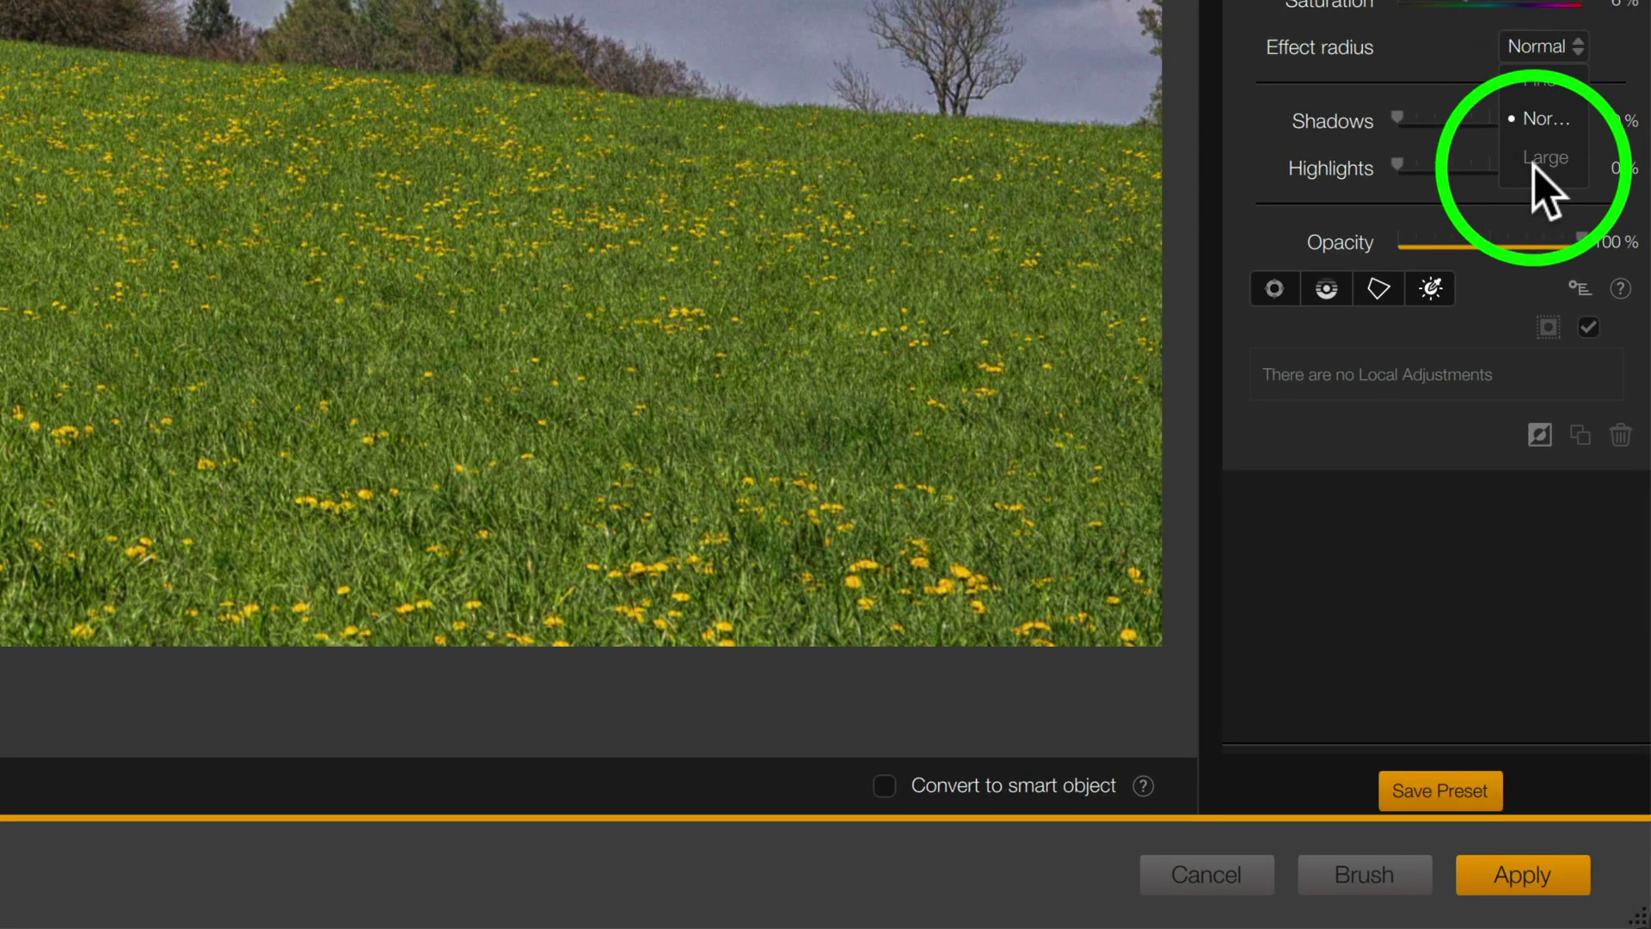
pyautogui.click(1545, 121)
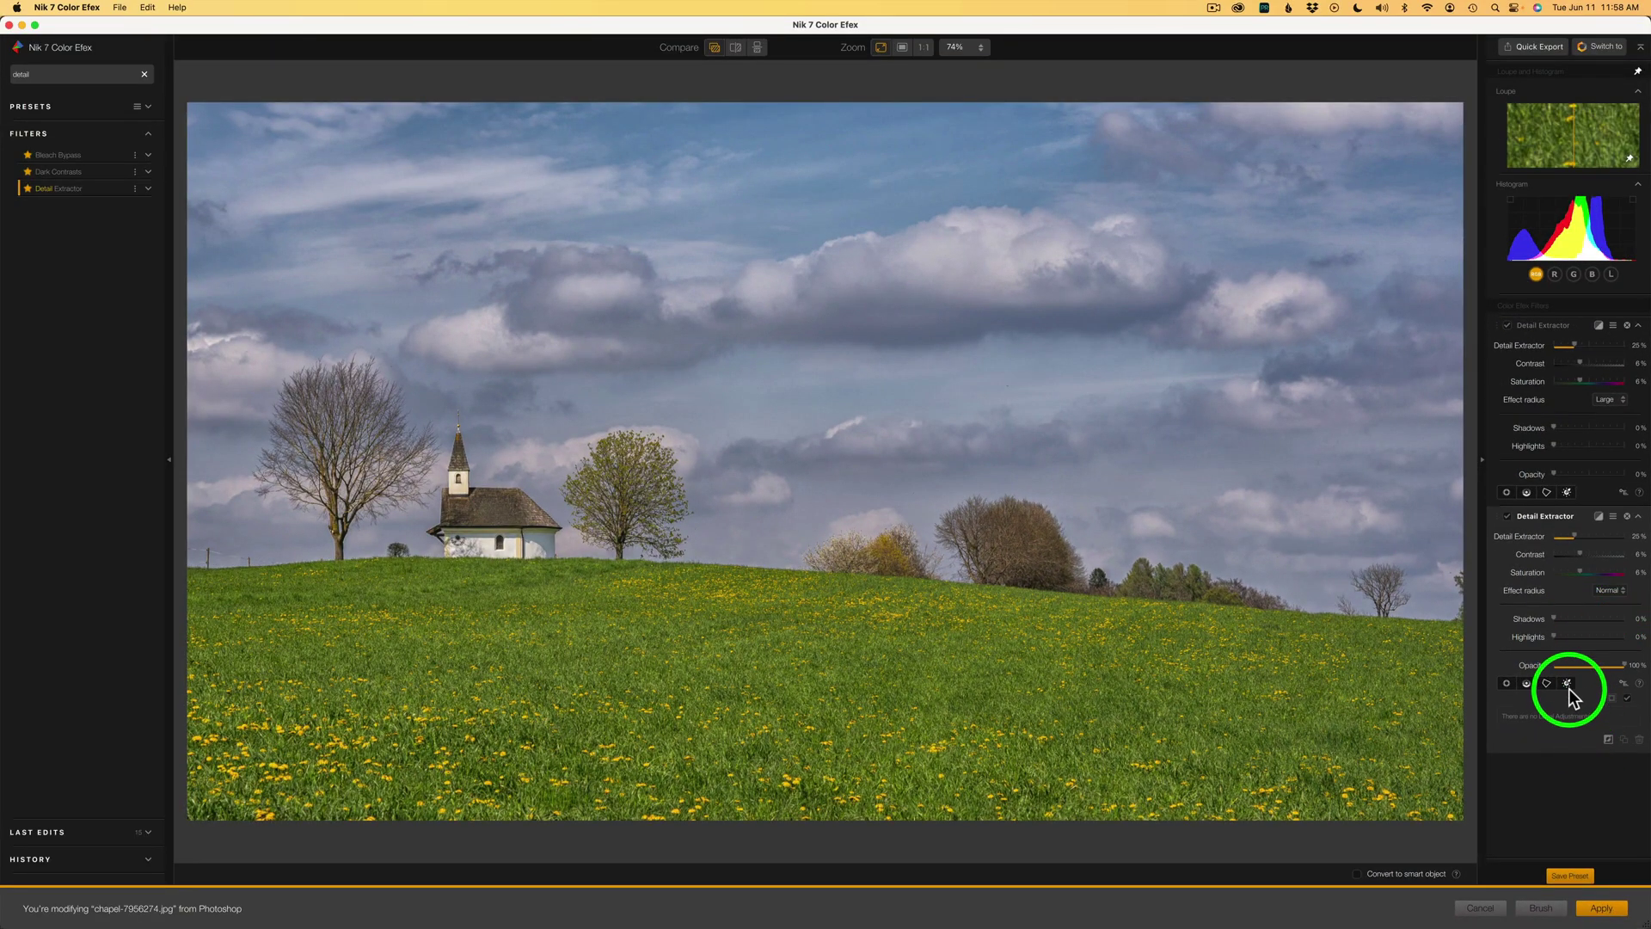
pyautogui.click(1567, 682)
pyautogui.click(911, 664)
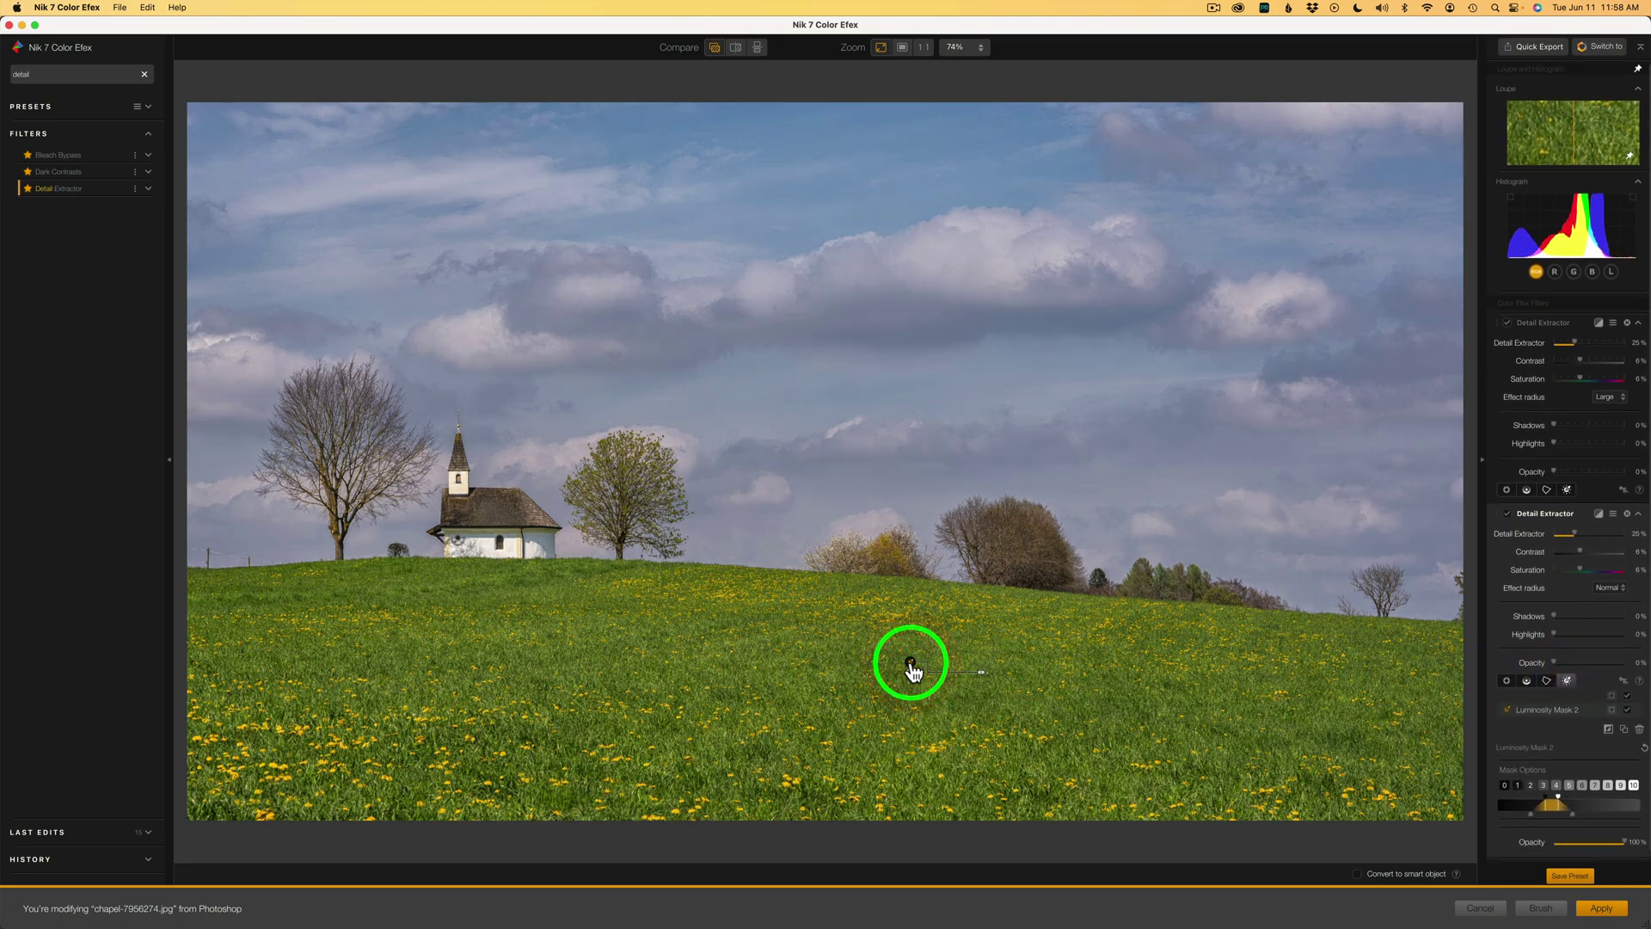
pyautogui.click(1506, 509)
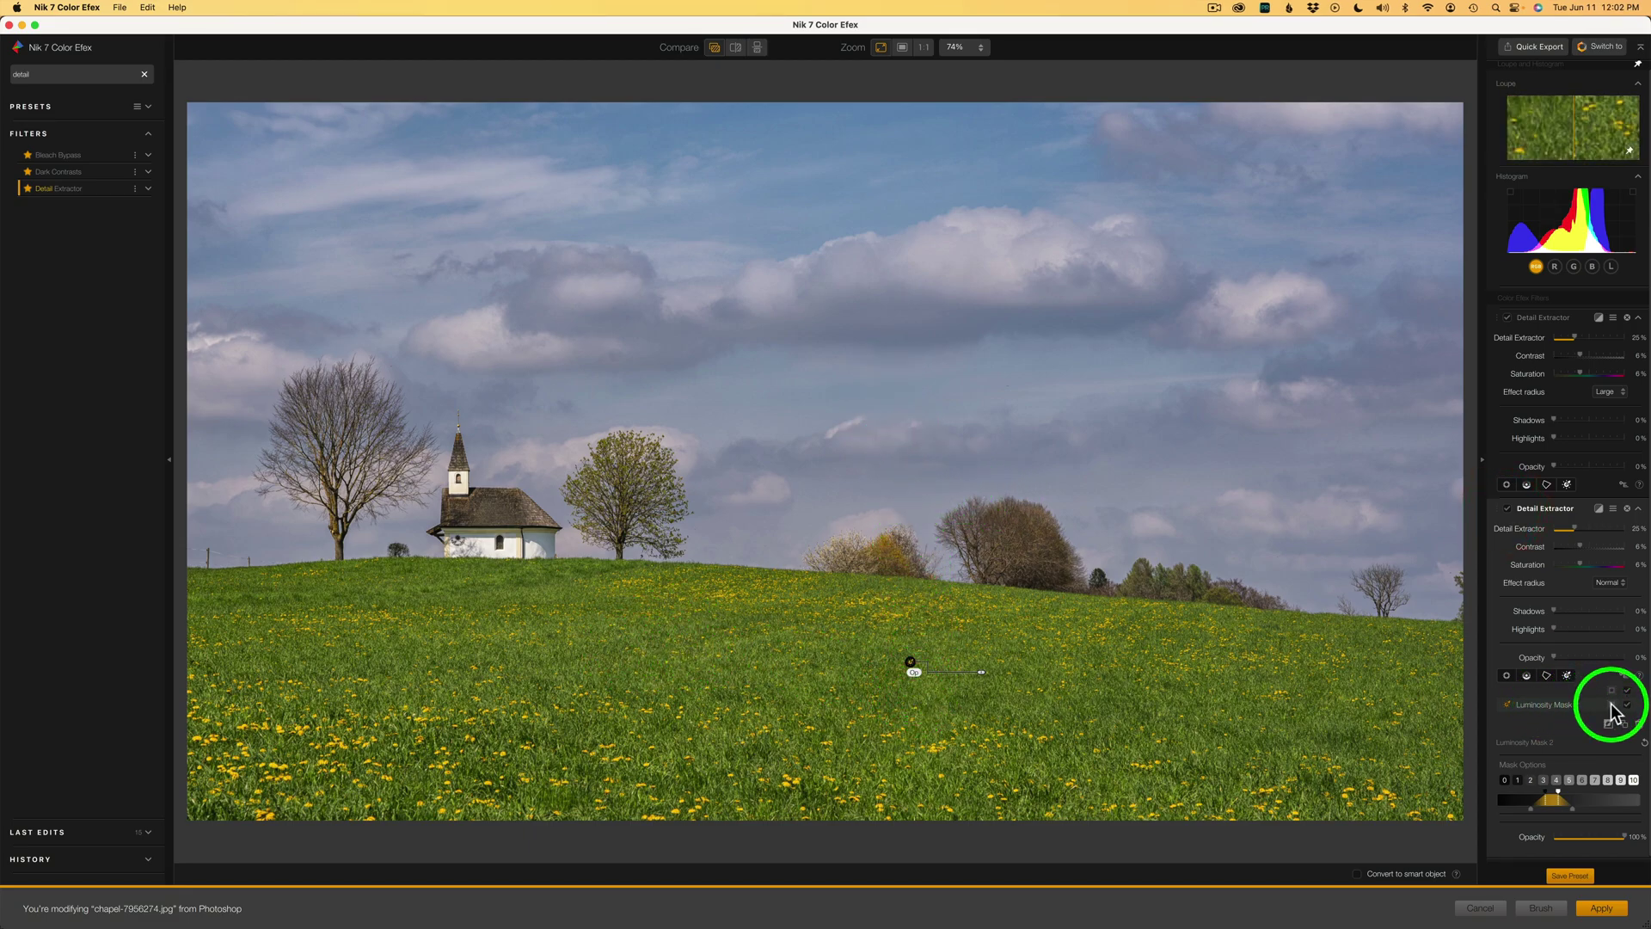
# - With the mask displayed, widen the grass luminosity mask's dark end to zone 2 with falloff to zone 0, and check the filter's effect
pyautogui.click(1612, 706)
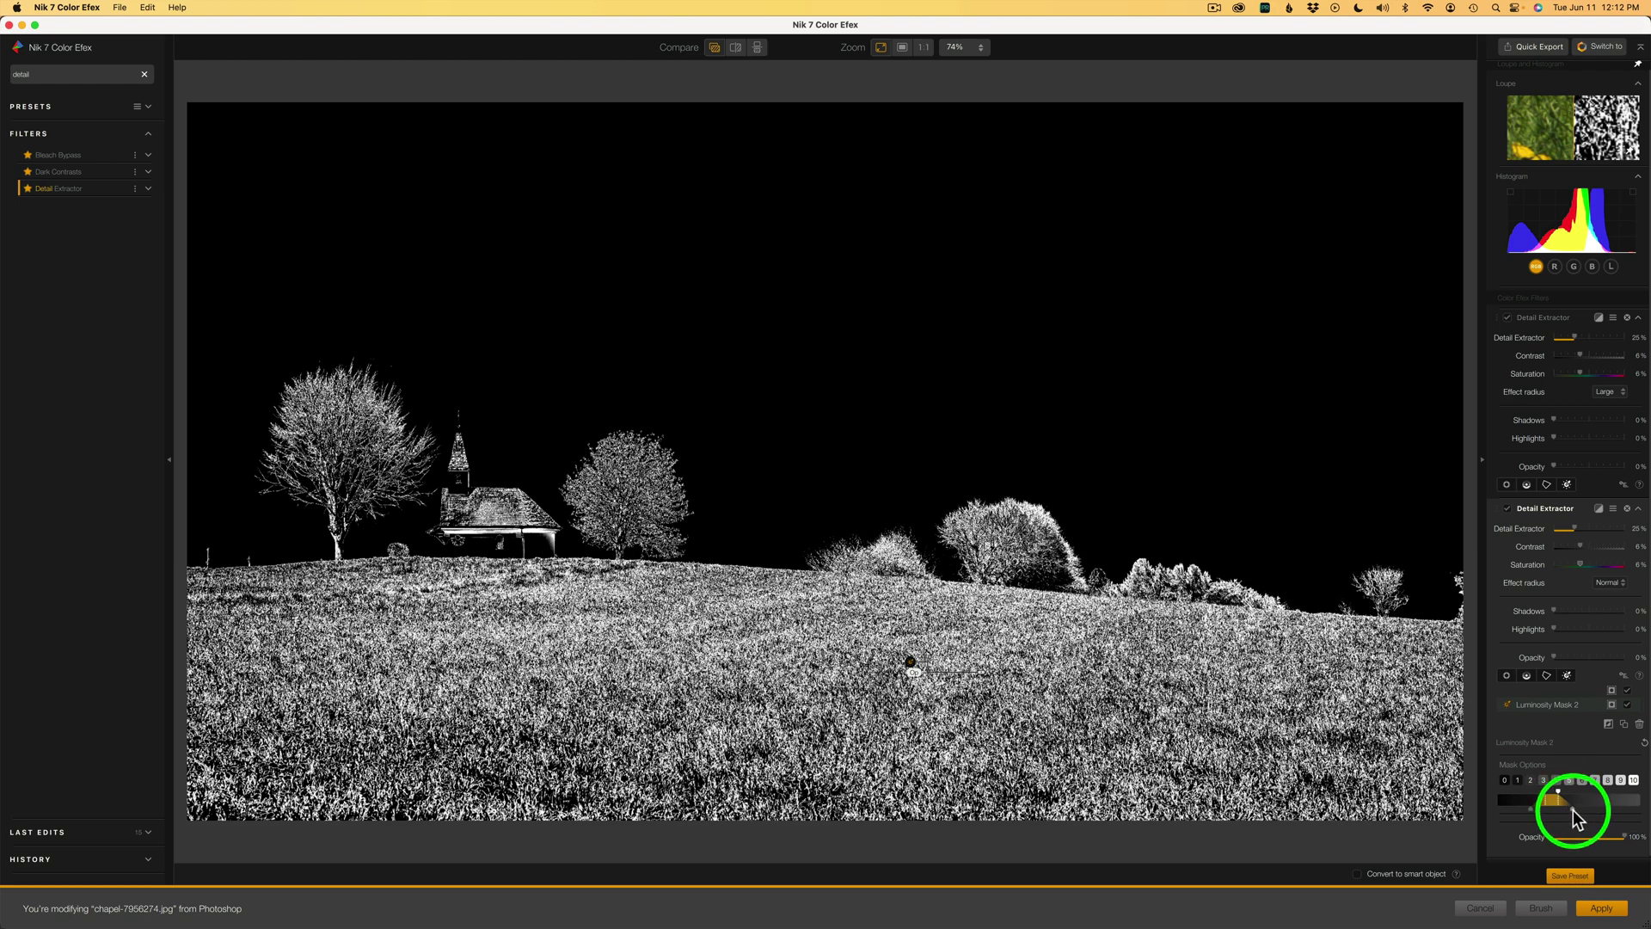
pyautogui.moveTo(1579, 808); pyautogui.dragTo(1574, 815)
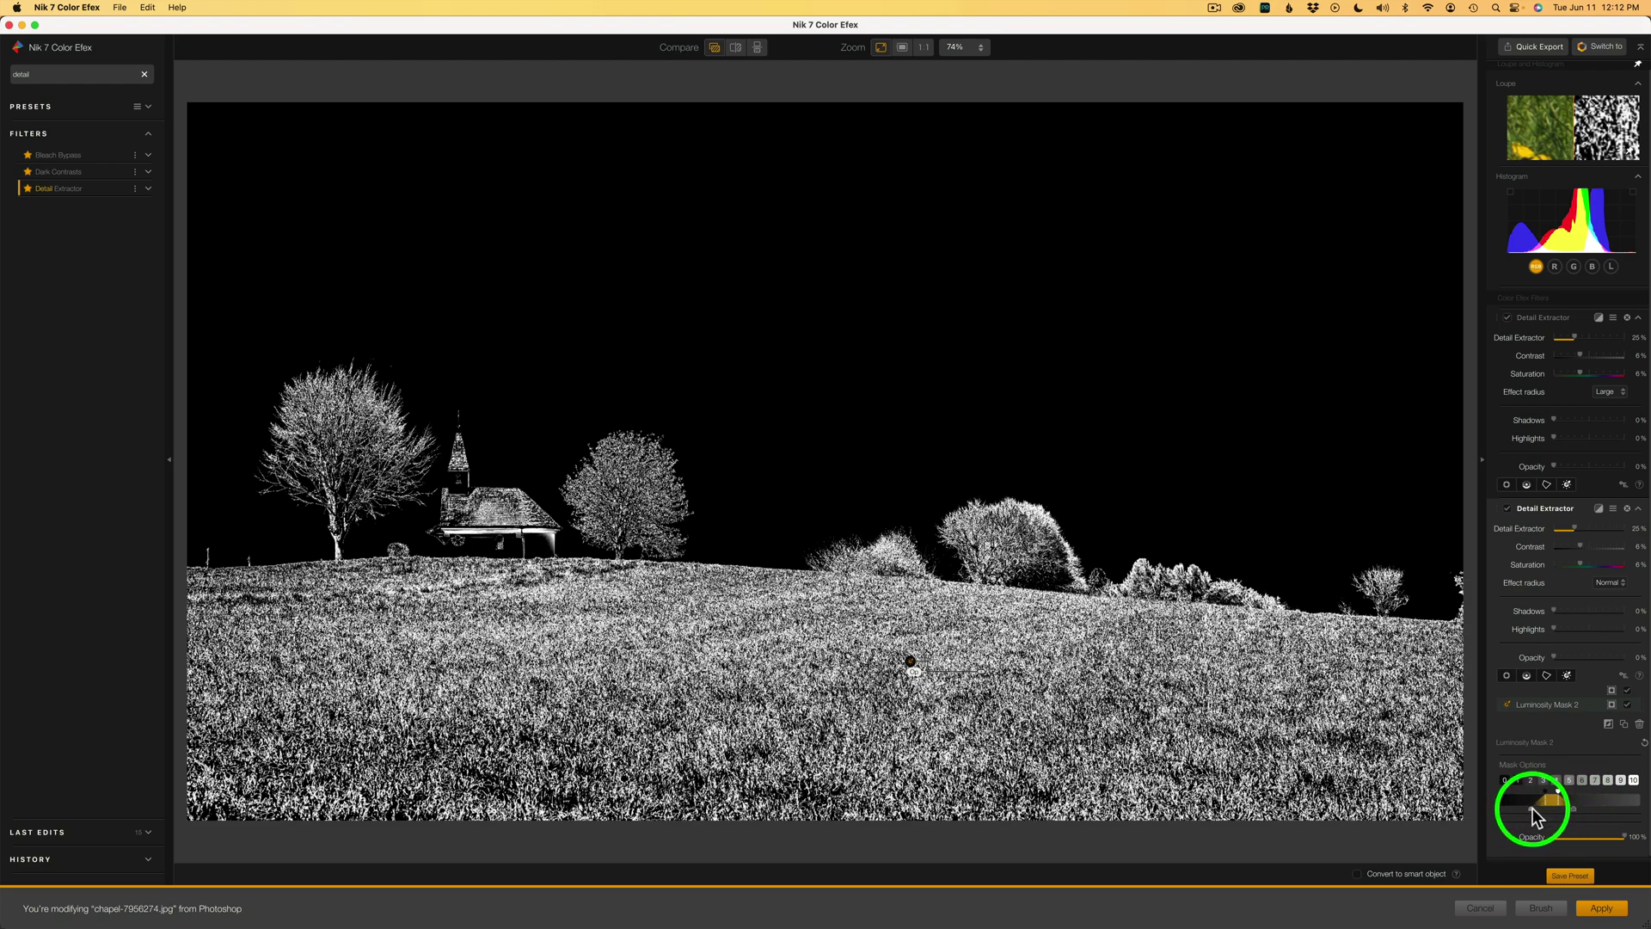
pyautogui.moveTo(1531, 808); pyautogui.dragTo(1511, 807)
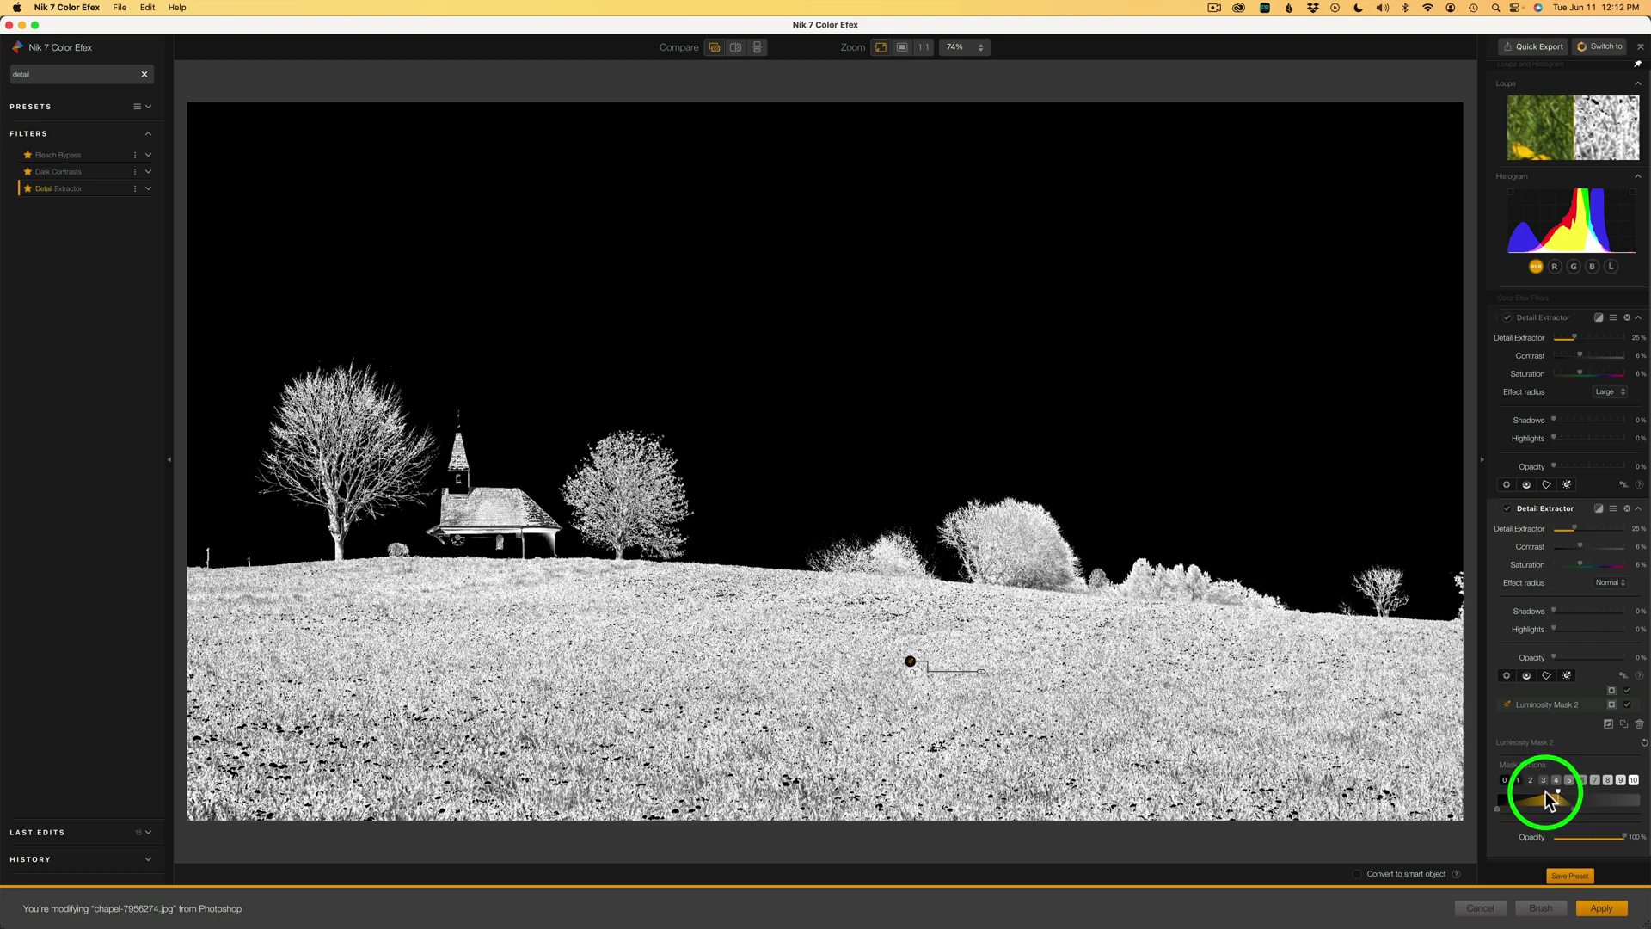
pyautogui.moveTo(1543, 791); pyautogui.dragTo(1528, 788)
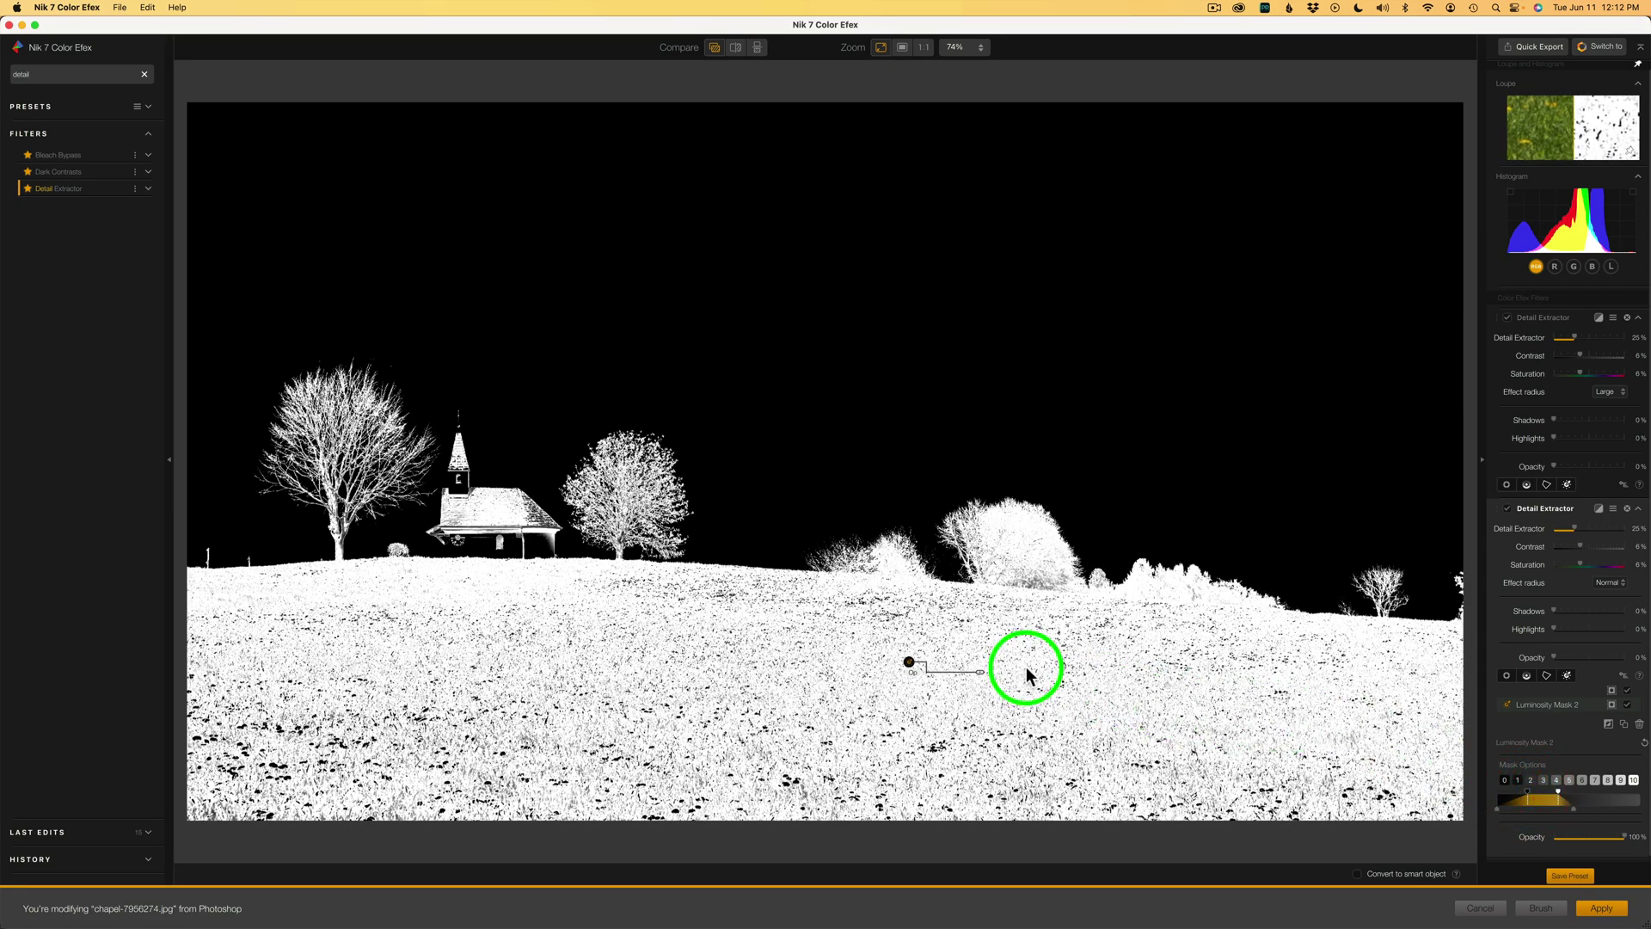
pyautogui.click(1611, 704)
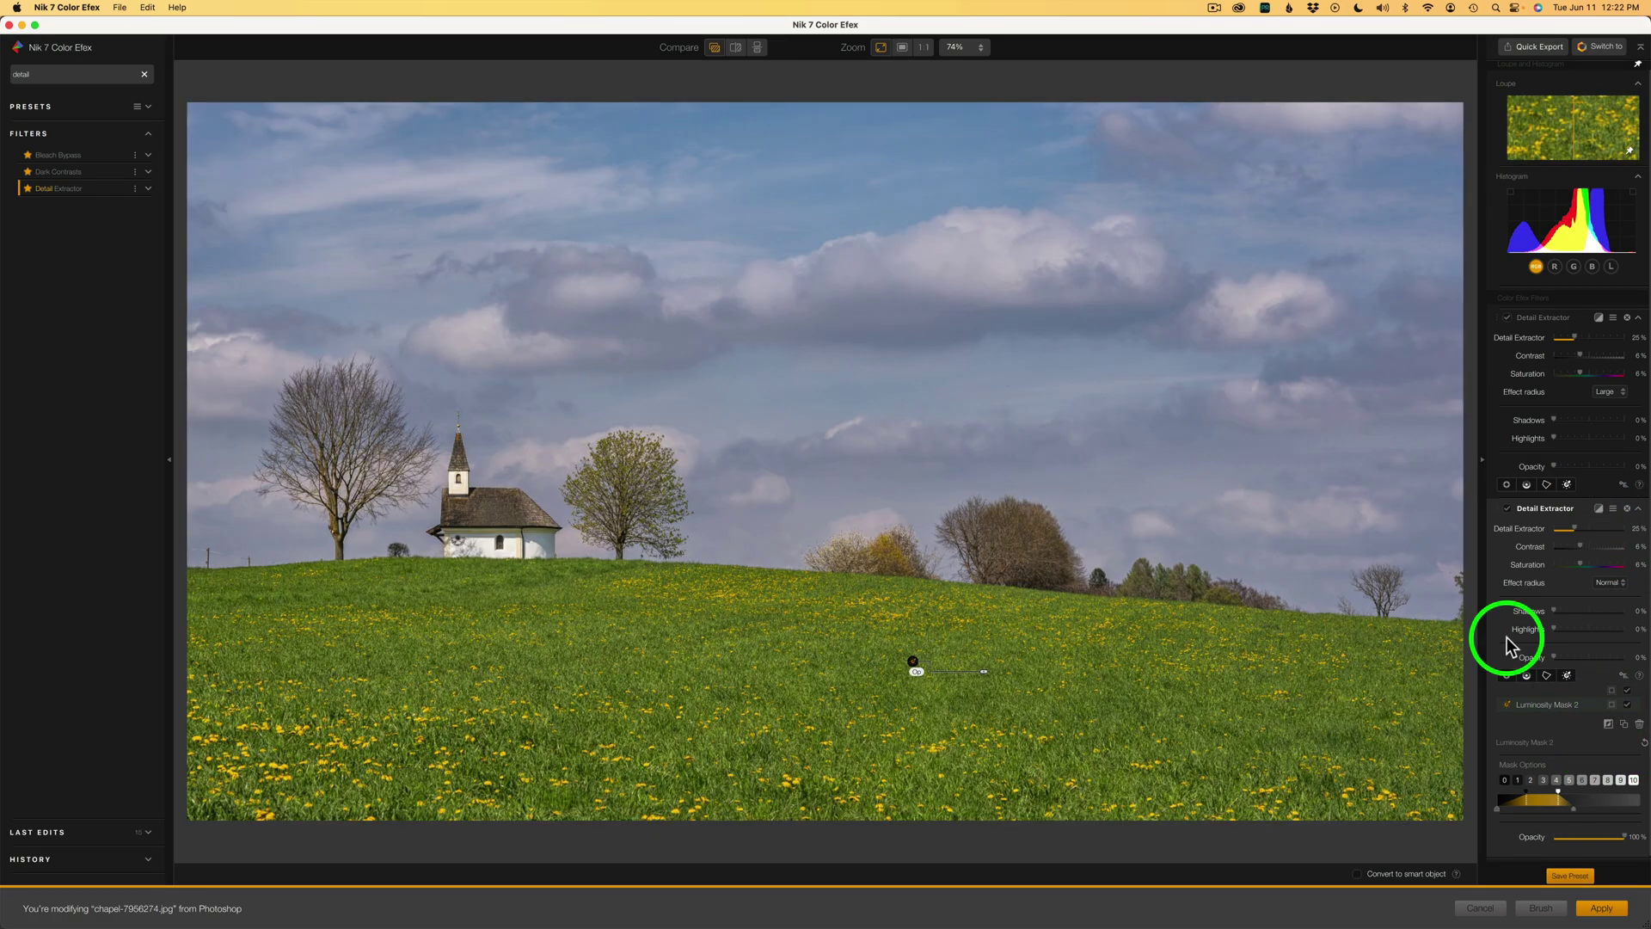
pyautogui.click(1505, 512)
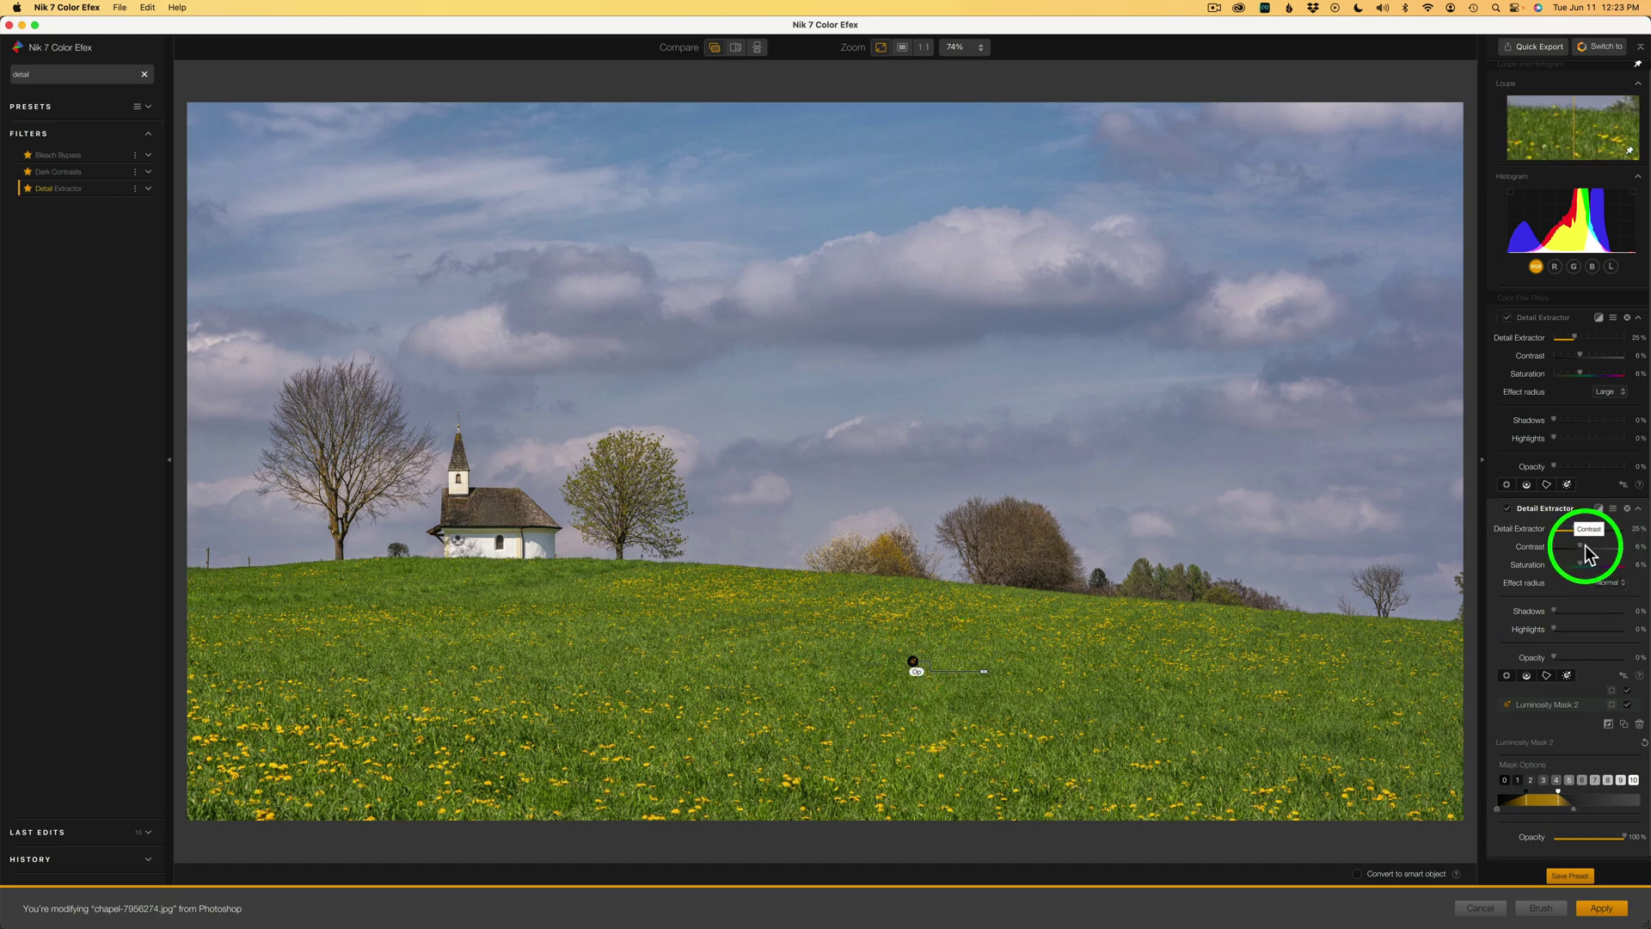
# - Set the grass Detail Extractor's contrast to 33% and saturation to 38%, and compare the photo with that filter off and on
pyautogui.moveTo(1587, 555); pyautogui.dragTo(1584, 555)
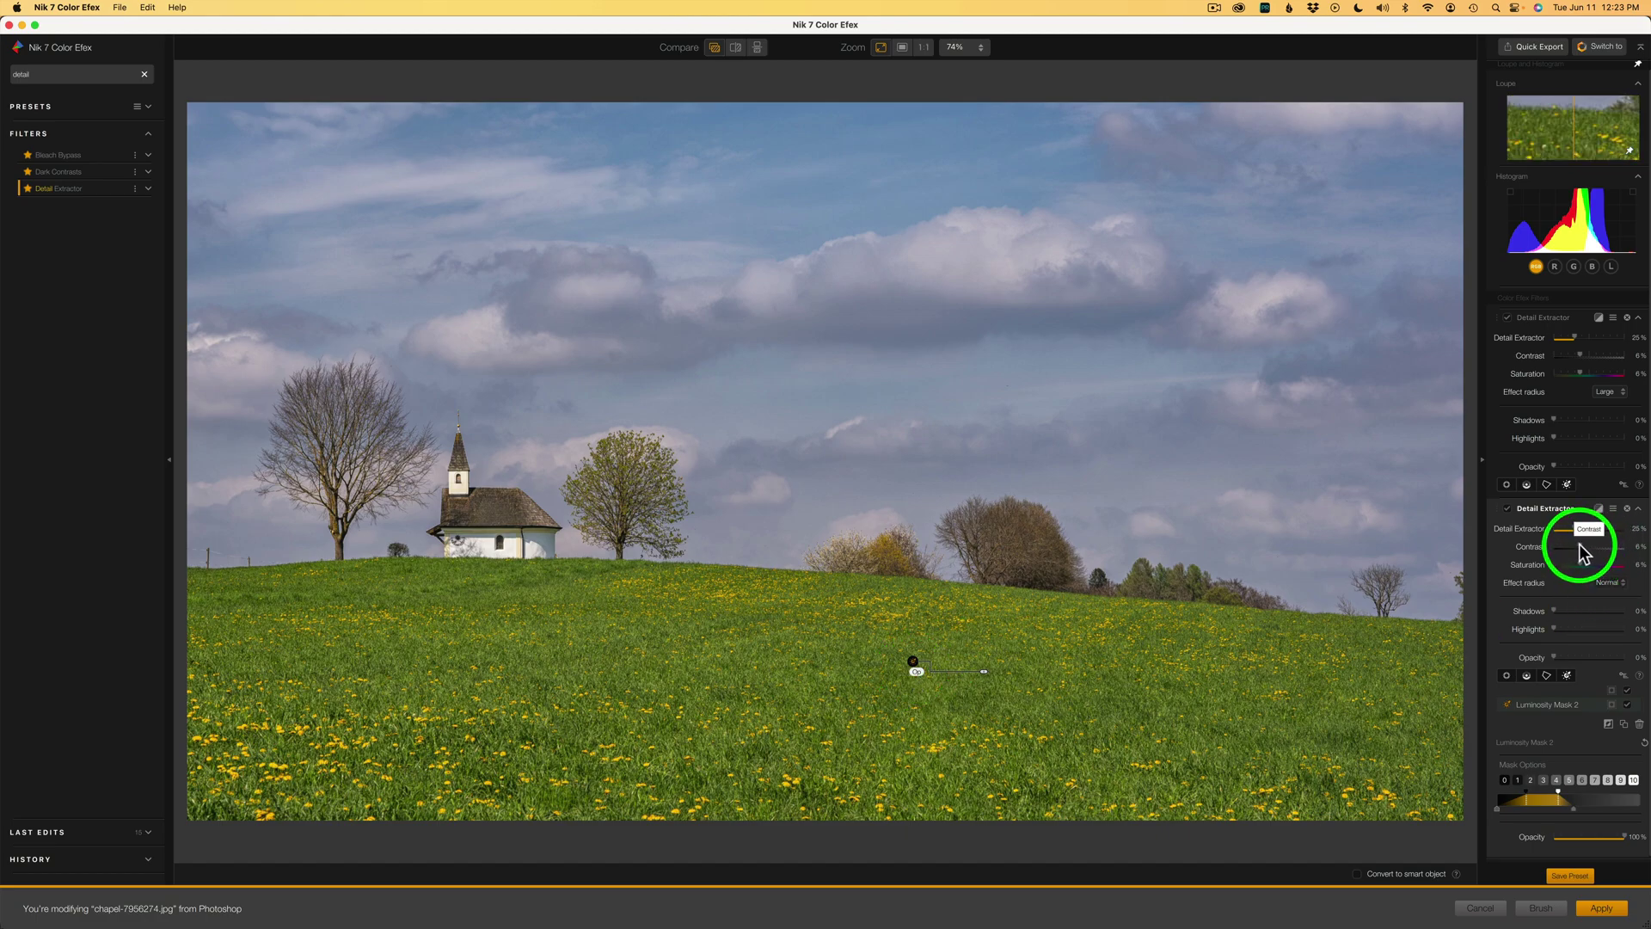
pyautogui.moveTo(1579, 546); pyautogui.dragTo(1593, 546)
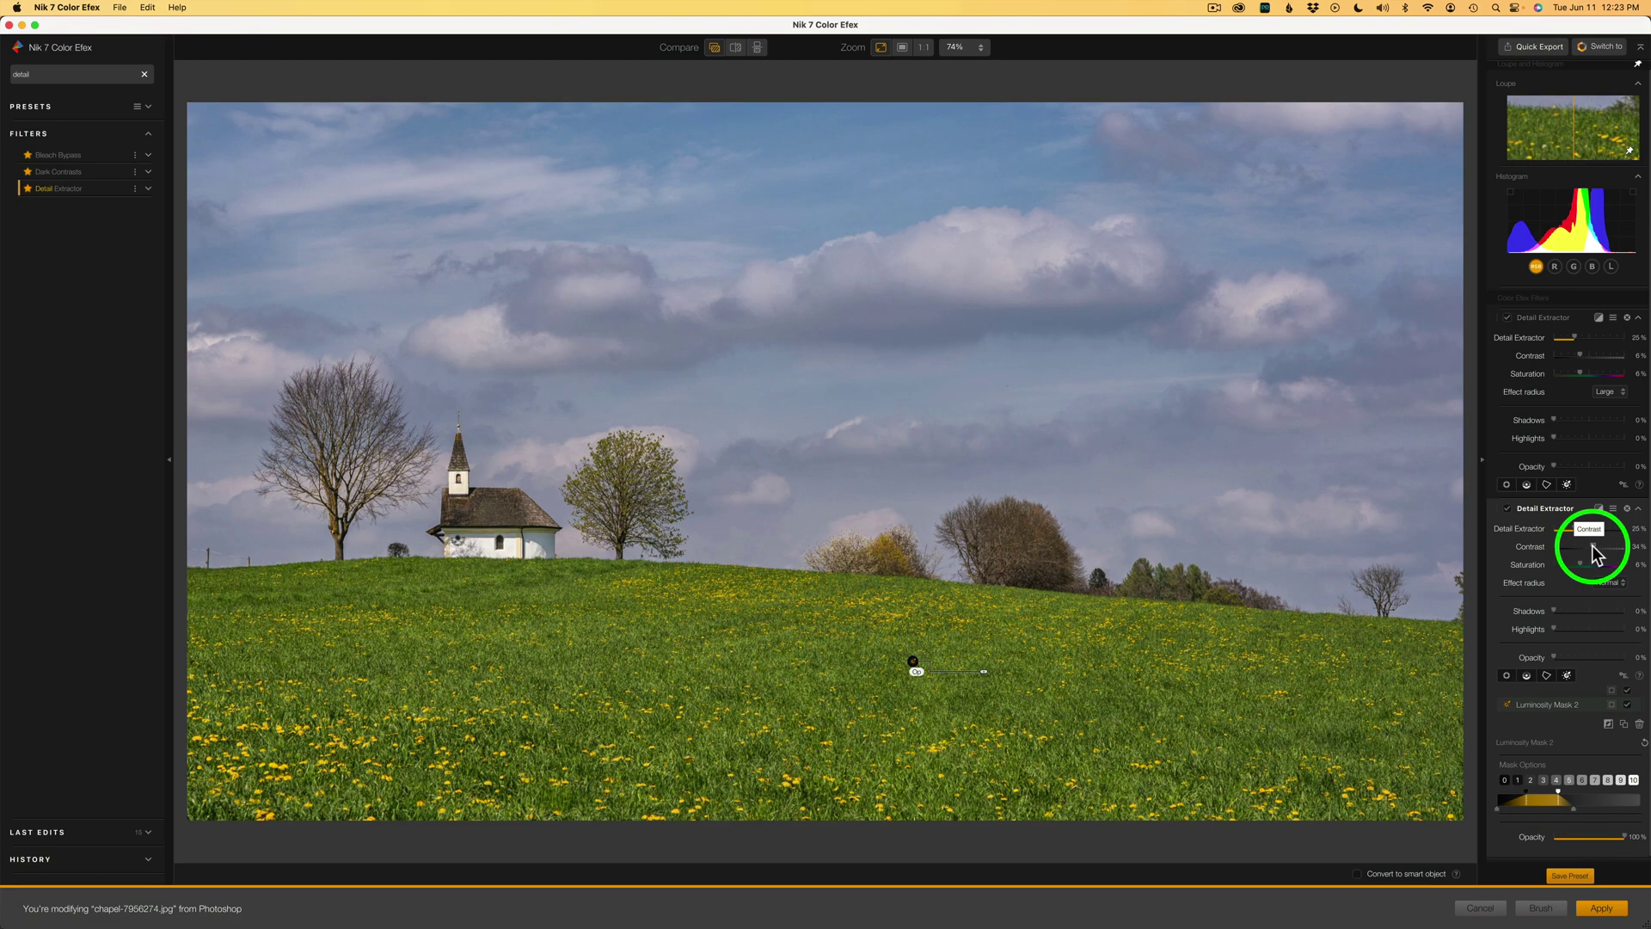
pyautogui.moveTo(1592, 555); pyautogui.dragTo(1591, 555)
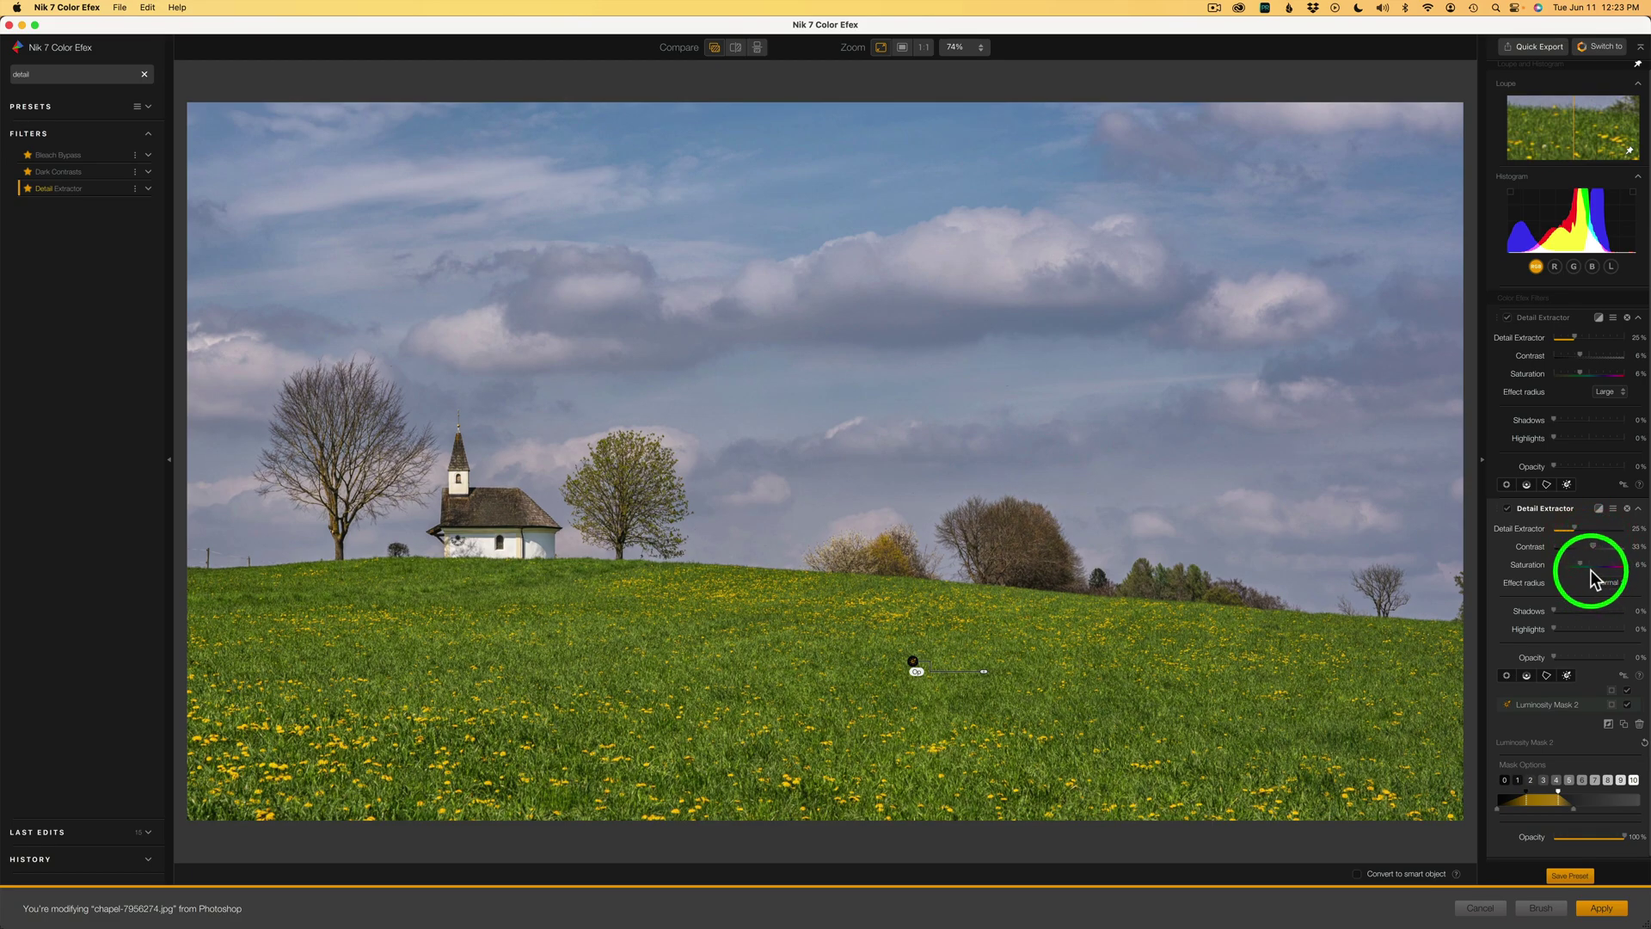
pyautogui.moveTo(1582, 564); pyautogui.dragTo(1594, 565)
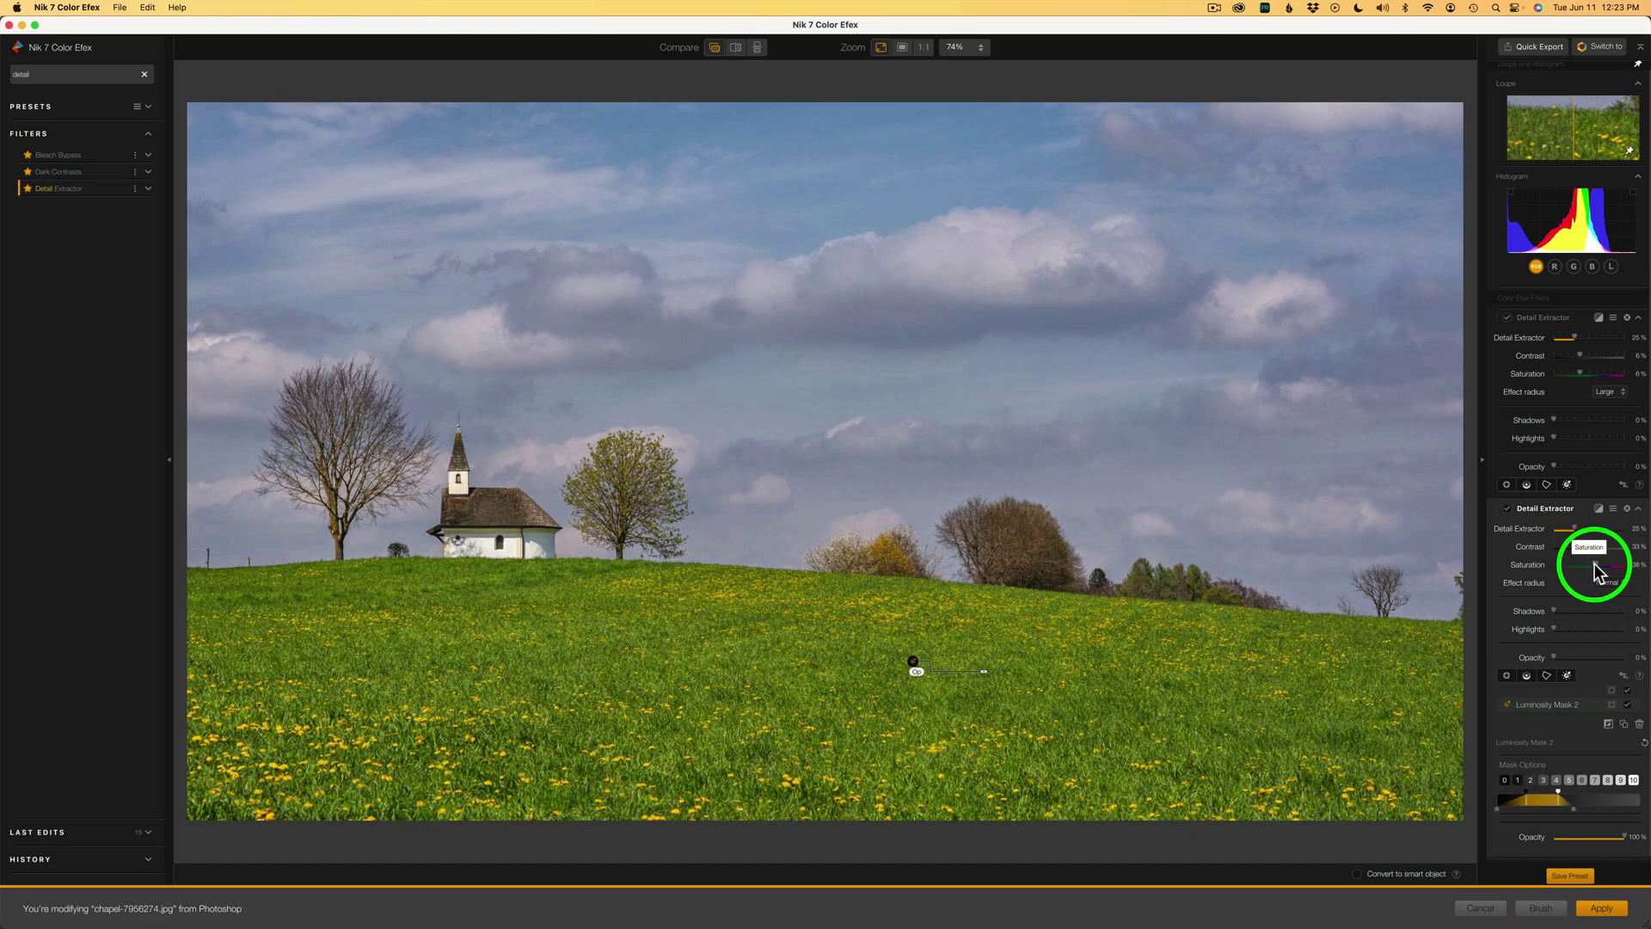
pyautogui.click(1508, 509)
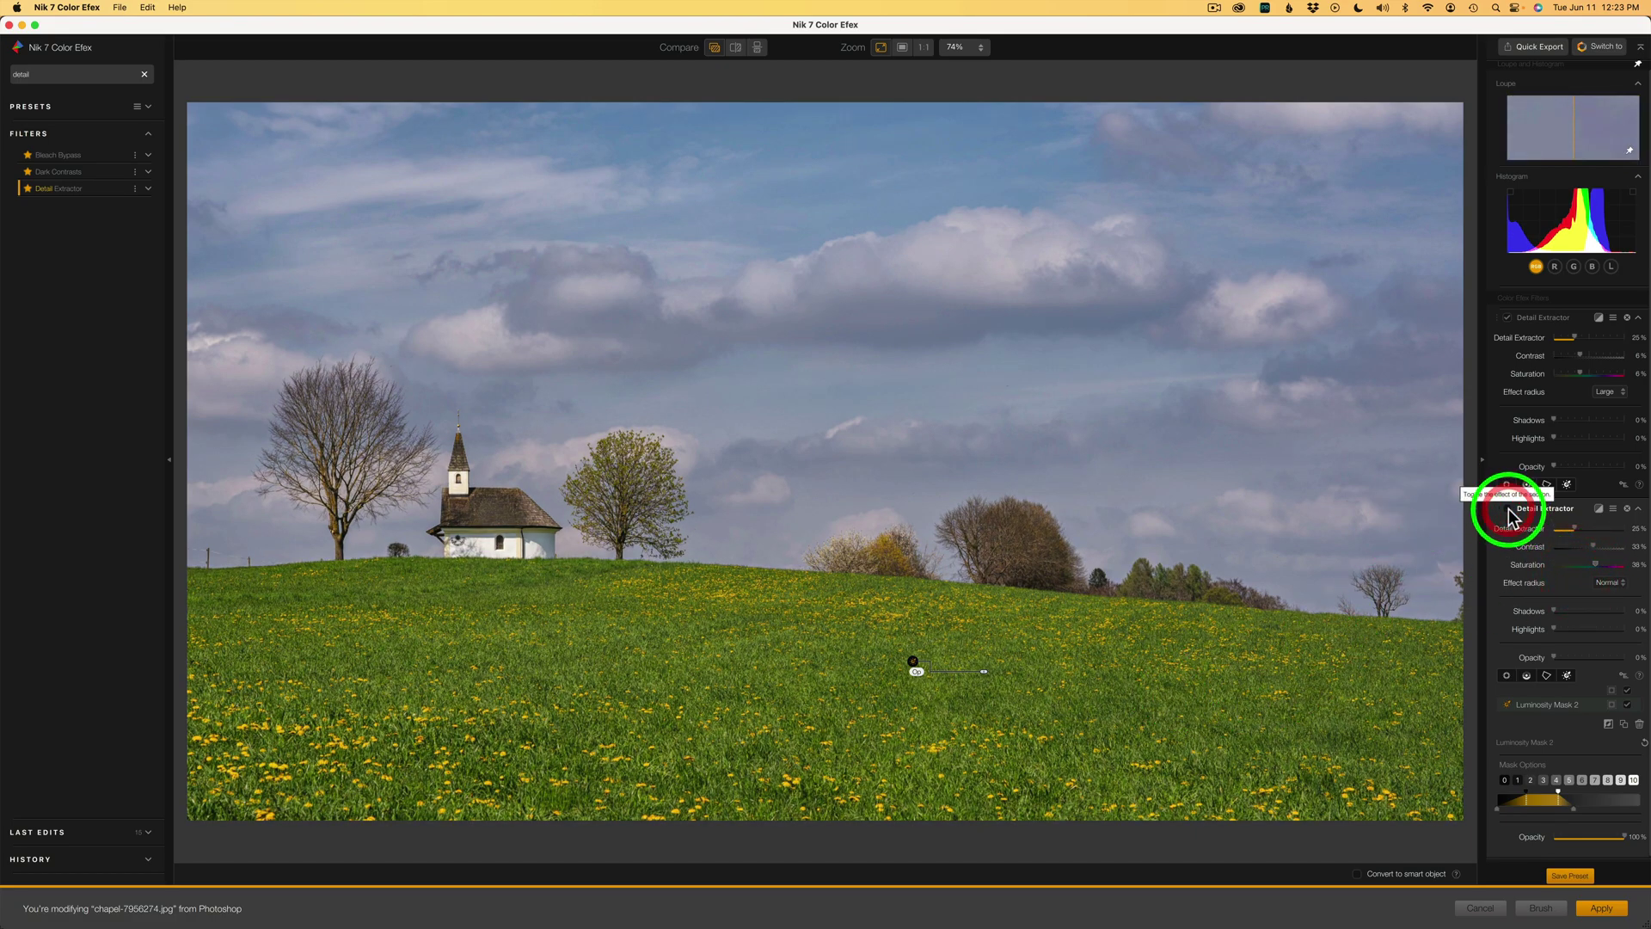
pyautogui.click(1509, 509)
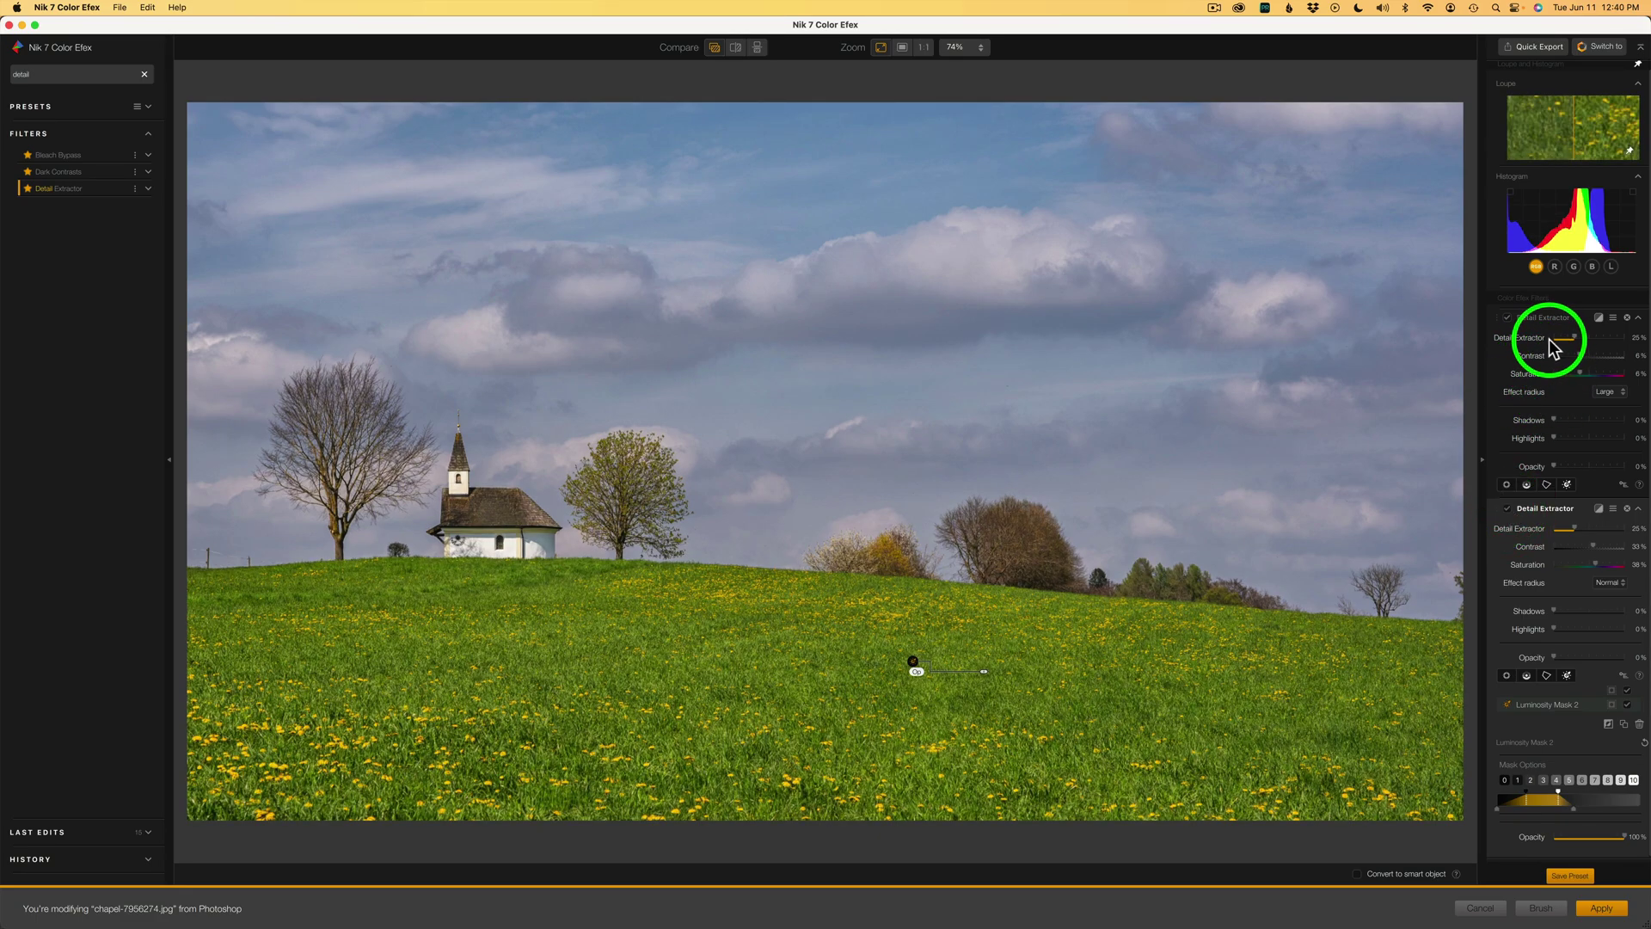
# - Reduce the opacity of the sky filter's Luminosity Mask 1 to 60%, comparing the clouds with that Detail Extractor off and on
pyautogui.click(1567, 486)
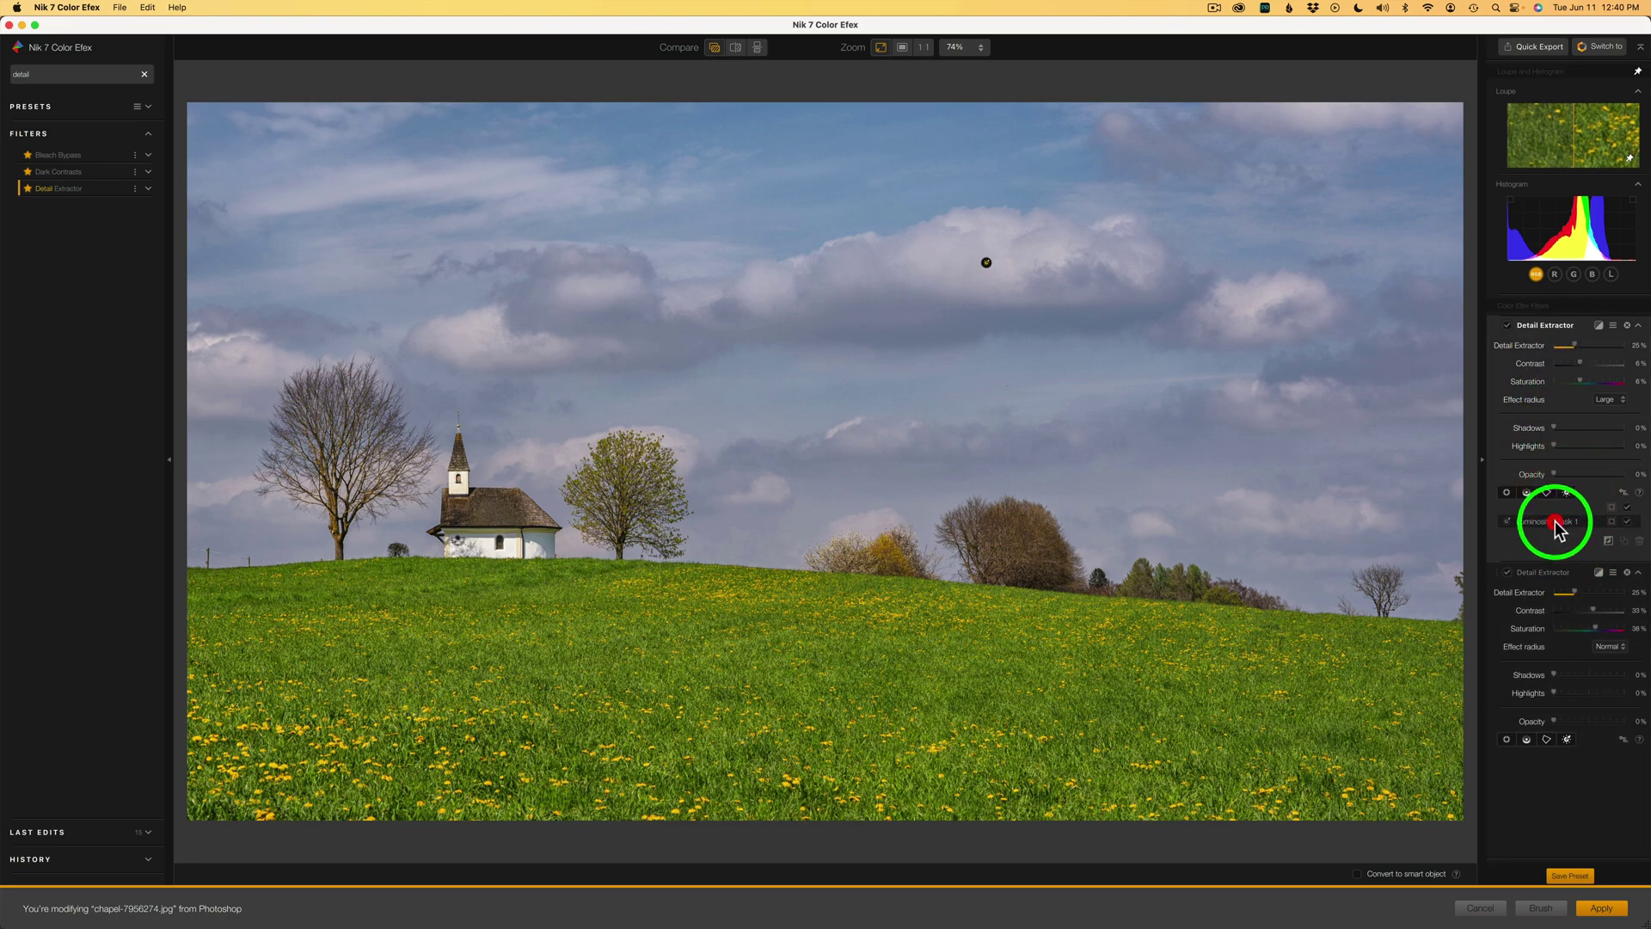
pyautogui.click(1558, 525)
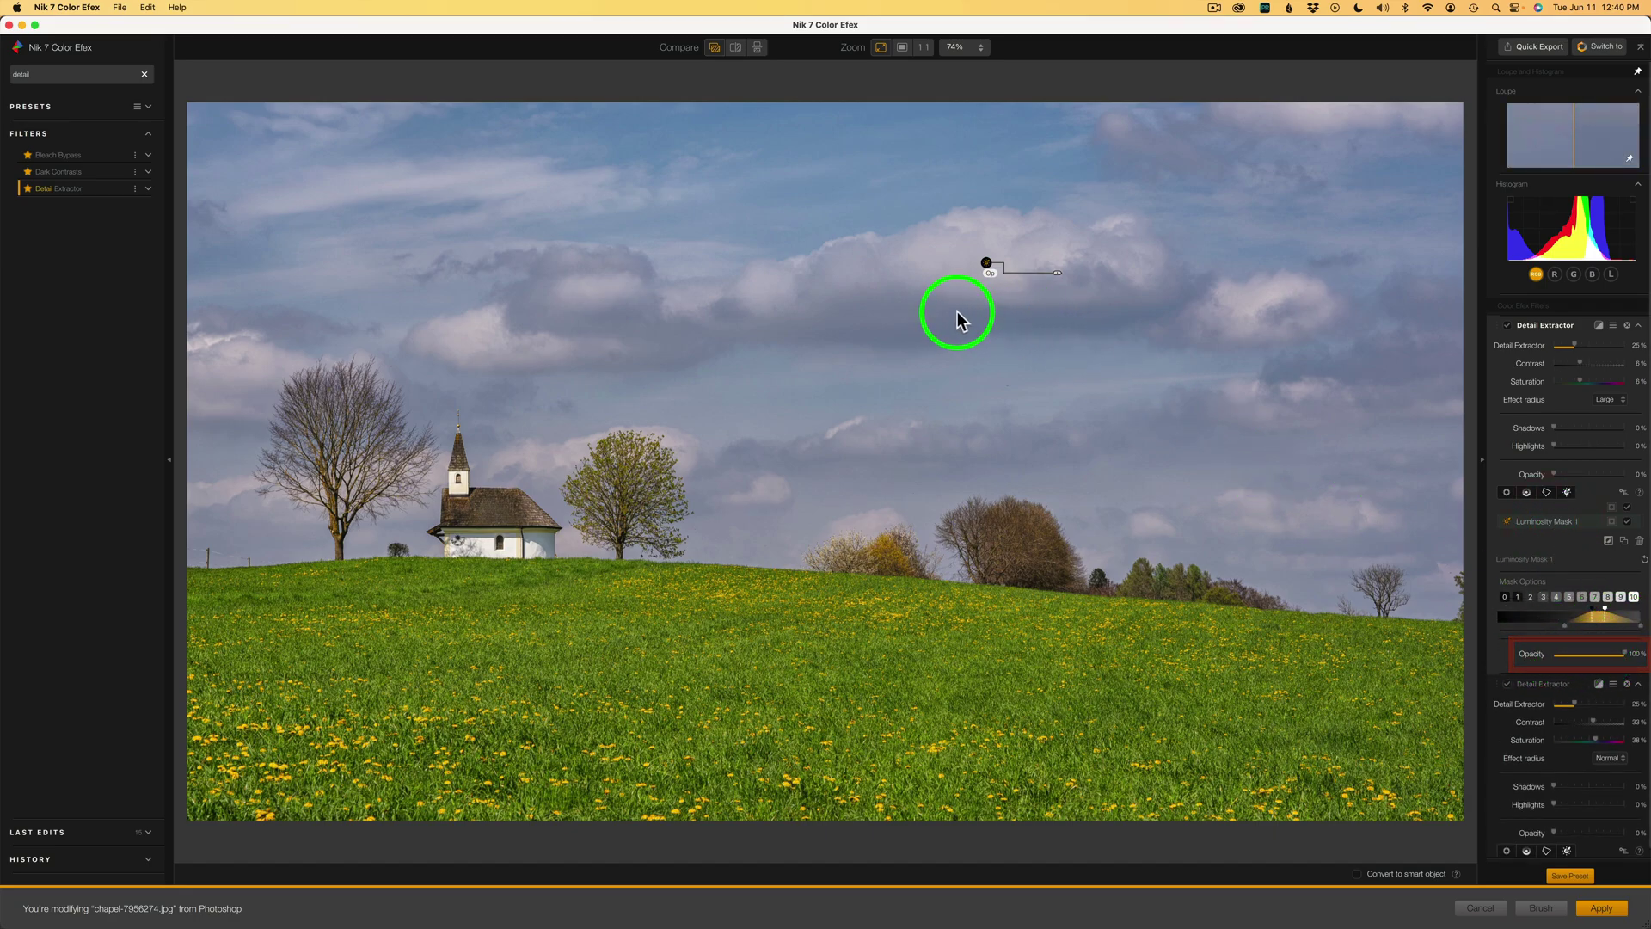
pyautogui.click(1508, 325)
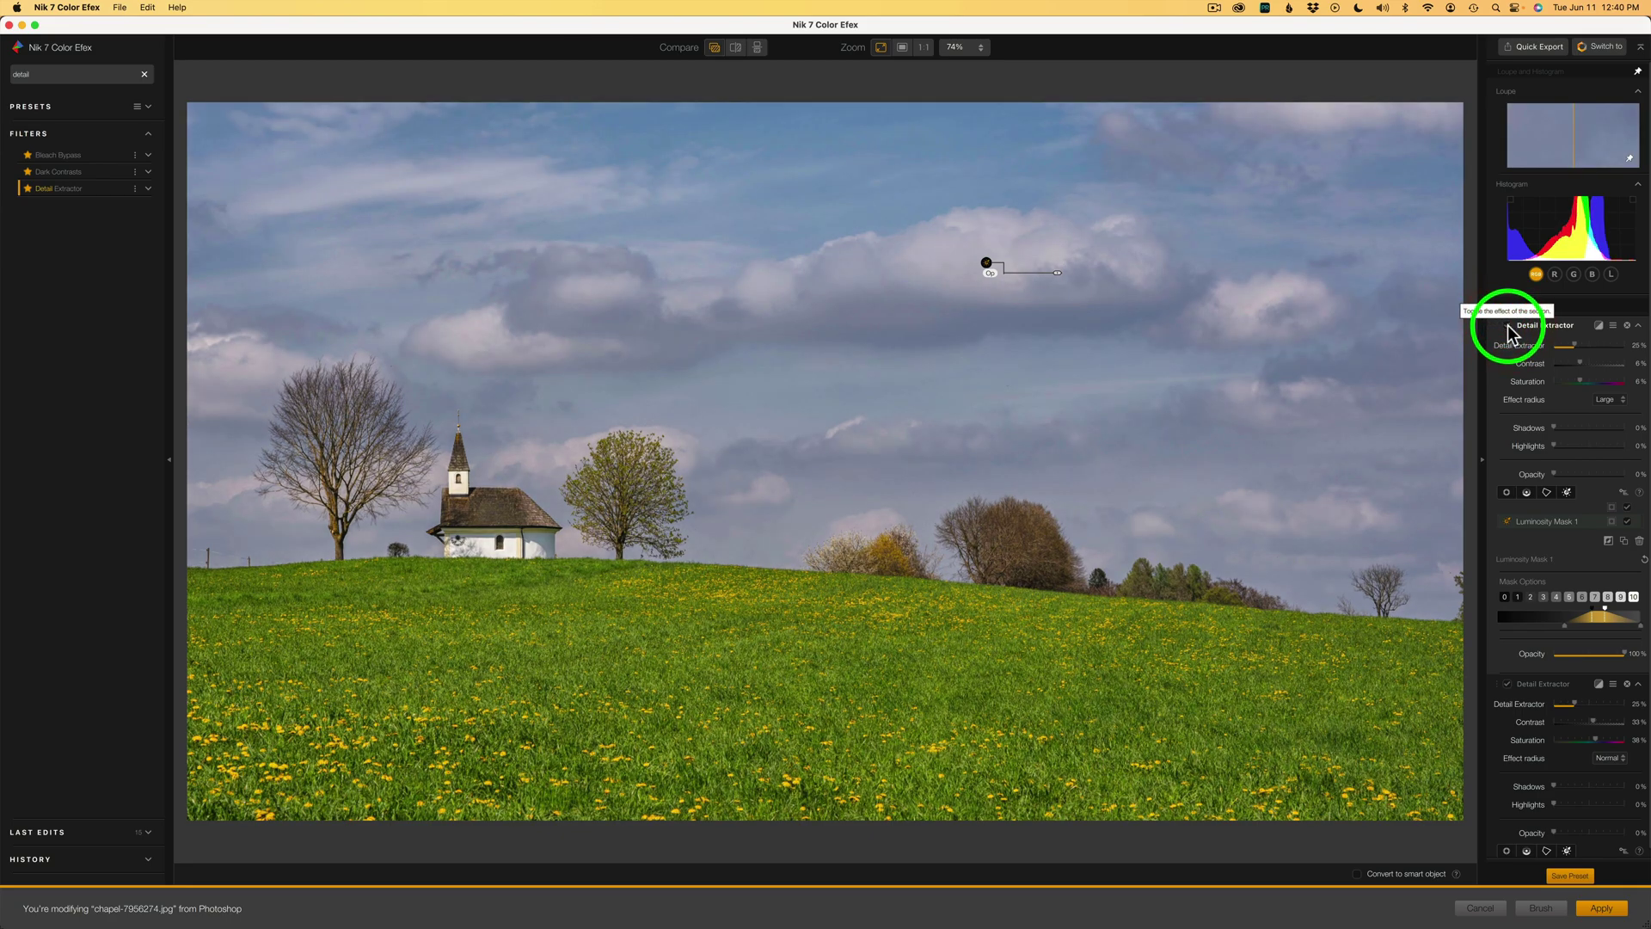
pyautogui.moveTo(1628, 660); pyautogui.dragTo(1597, 659)
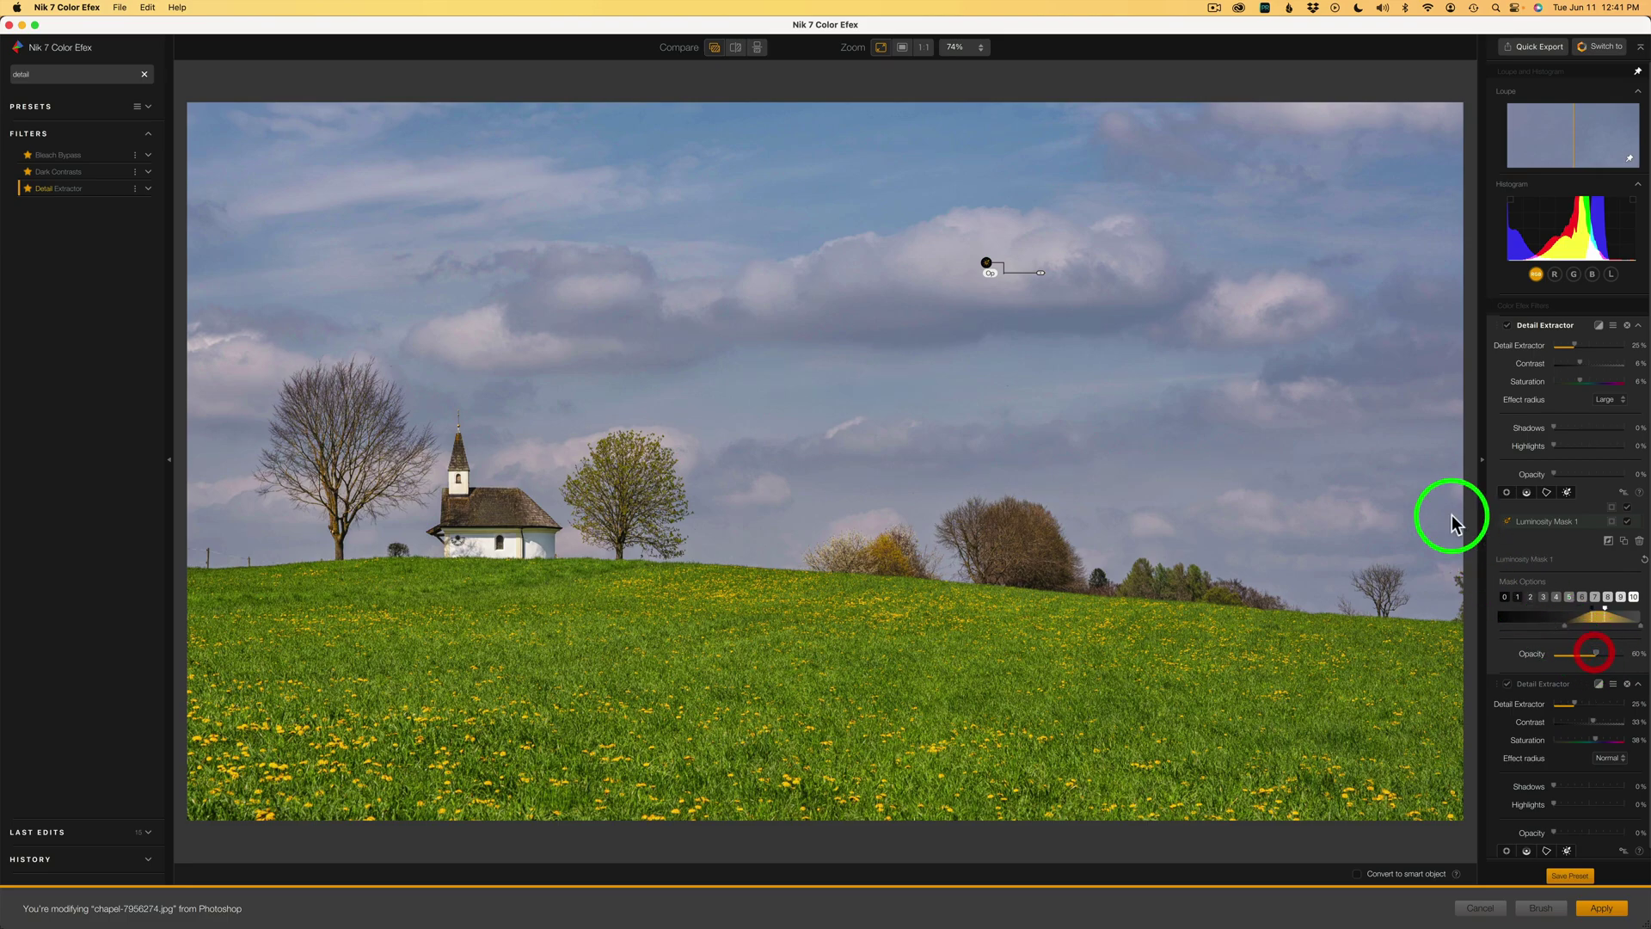
pyautogui.click(1506, 325)
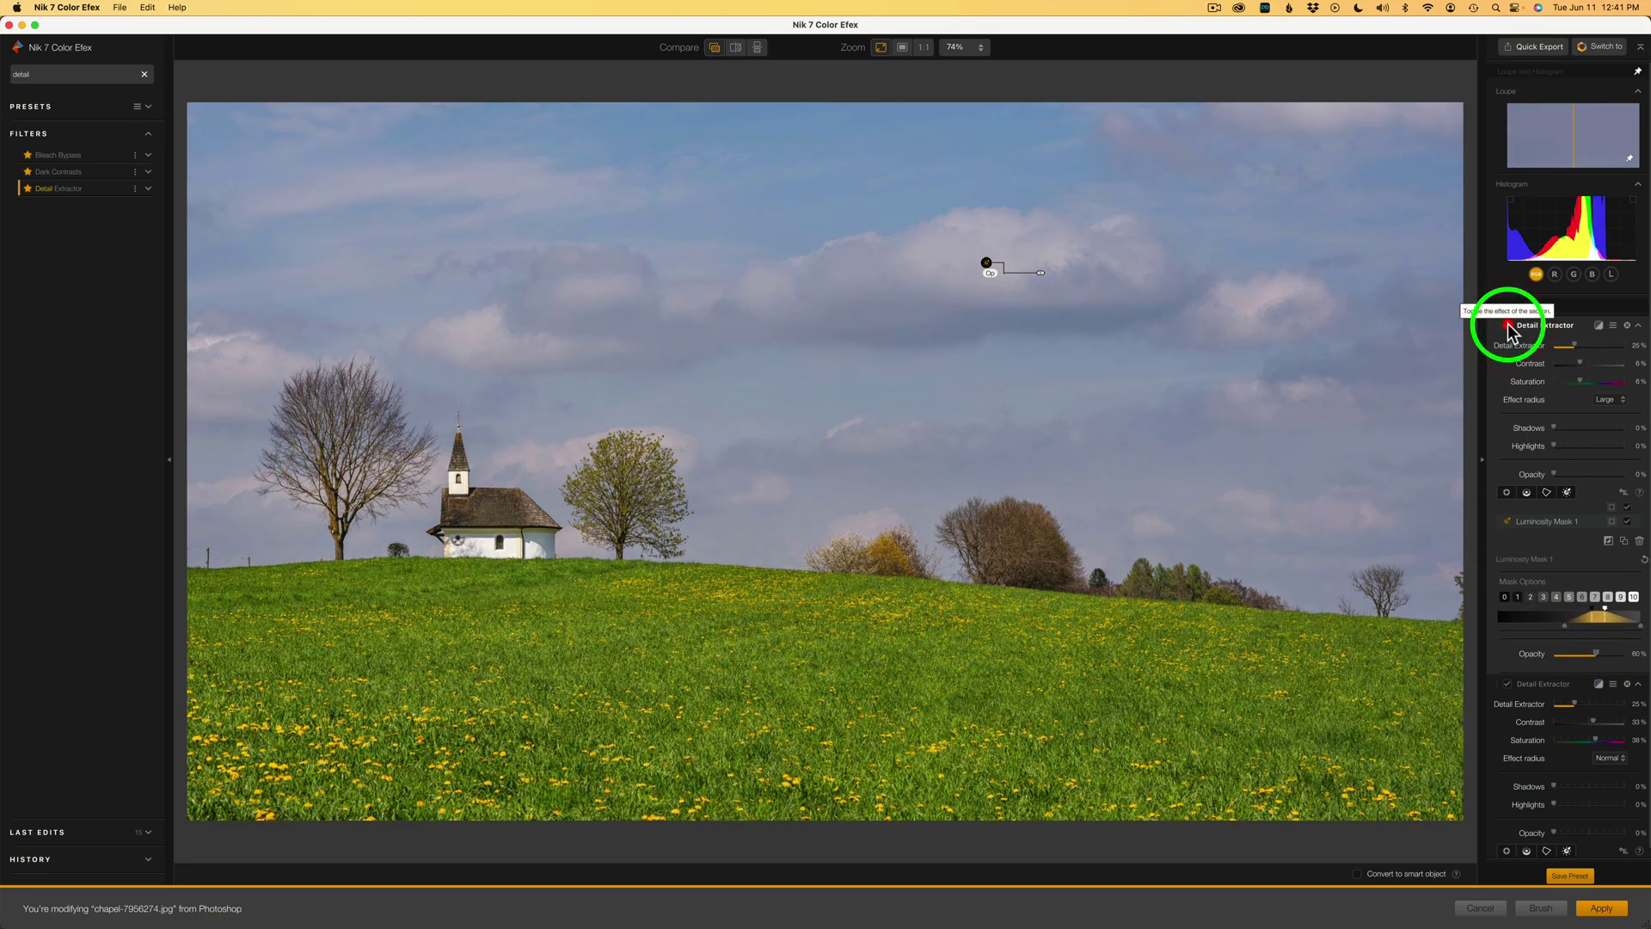
pyautogui.click(1506, 325)
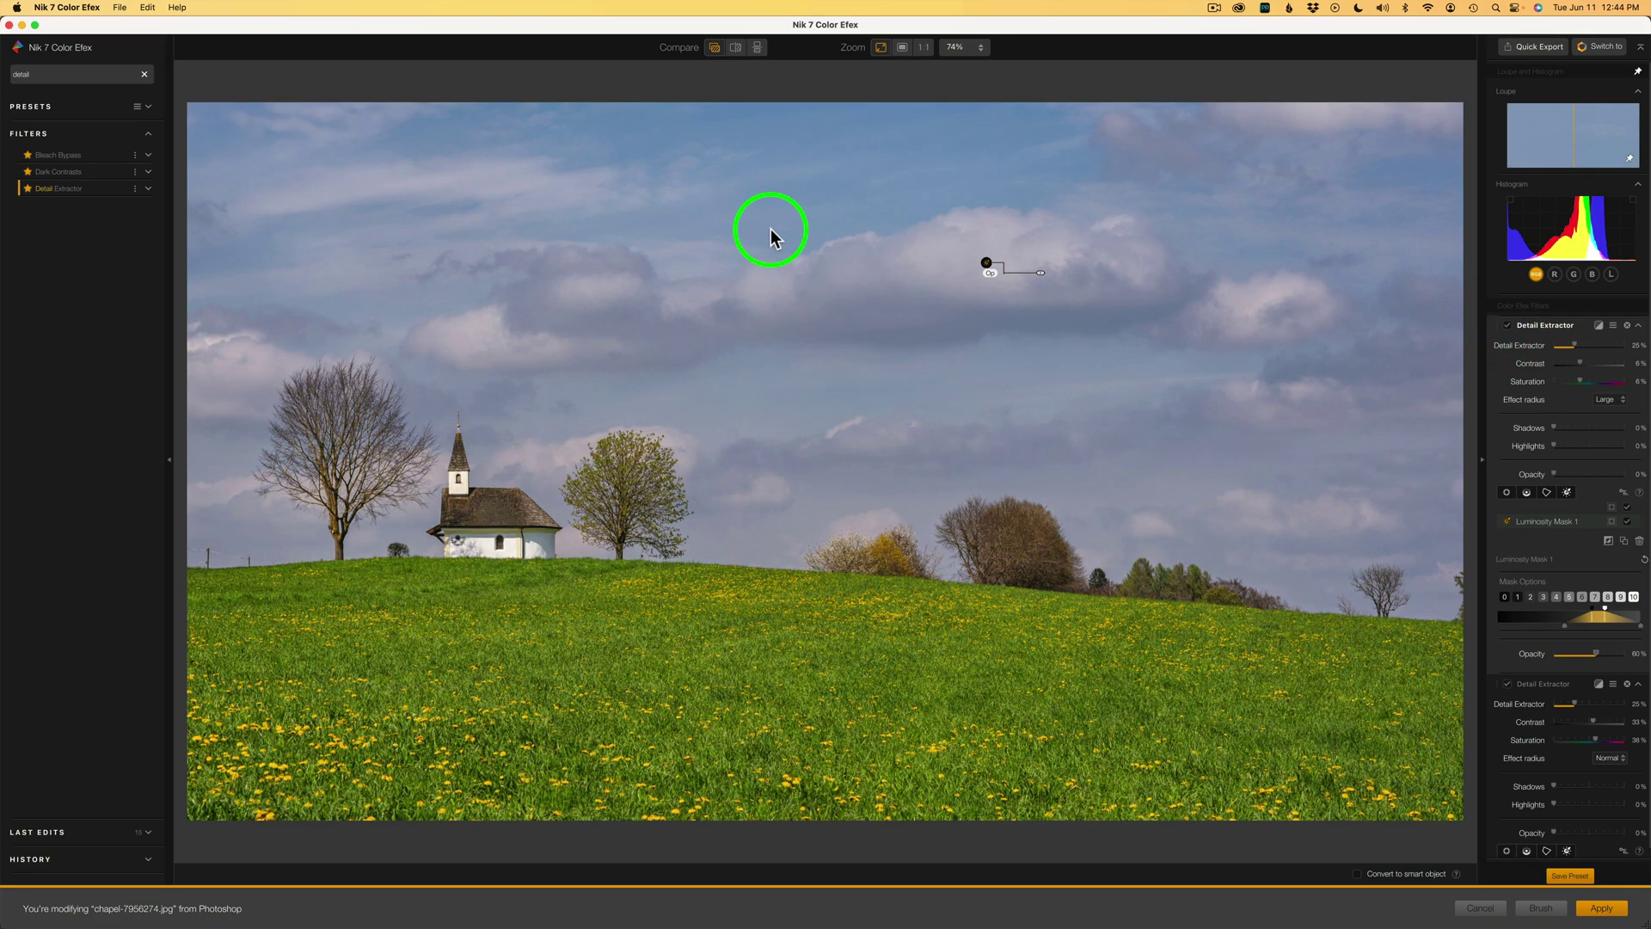
# - Compare the original and edited photo using quick compare, a split view with its divider moved to the chapel, and a side-by-side view
pyautogui.click(717, 48)
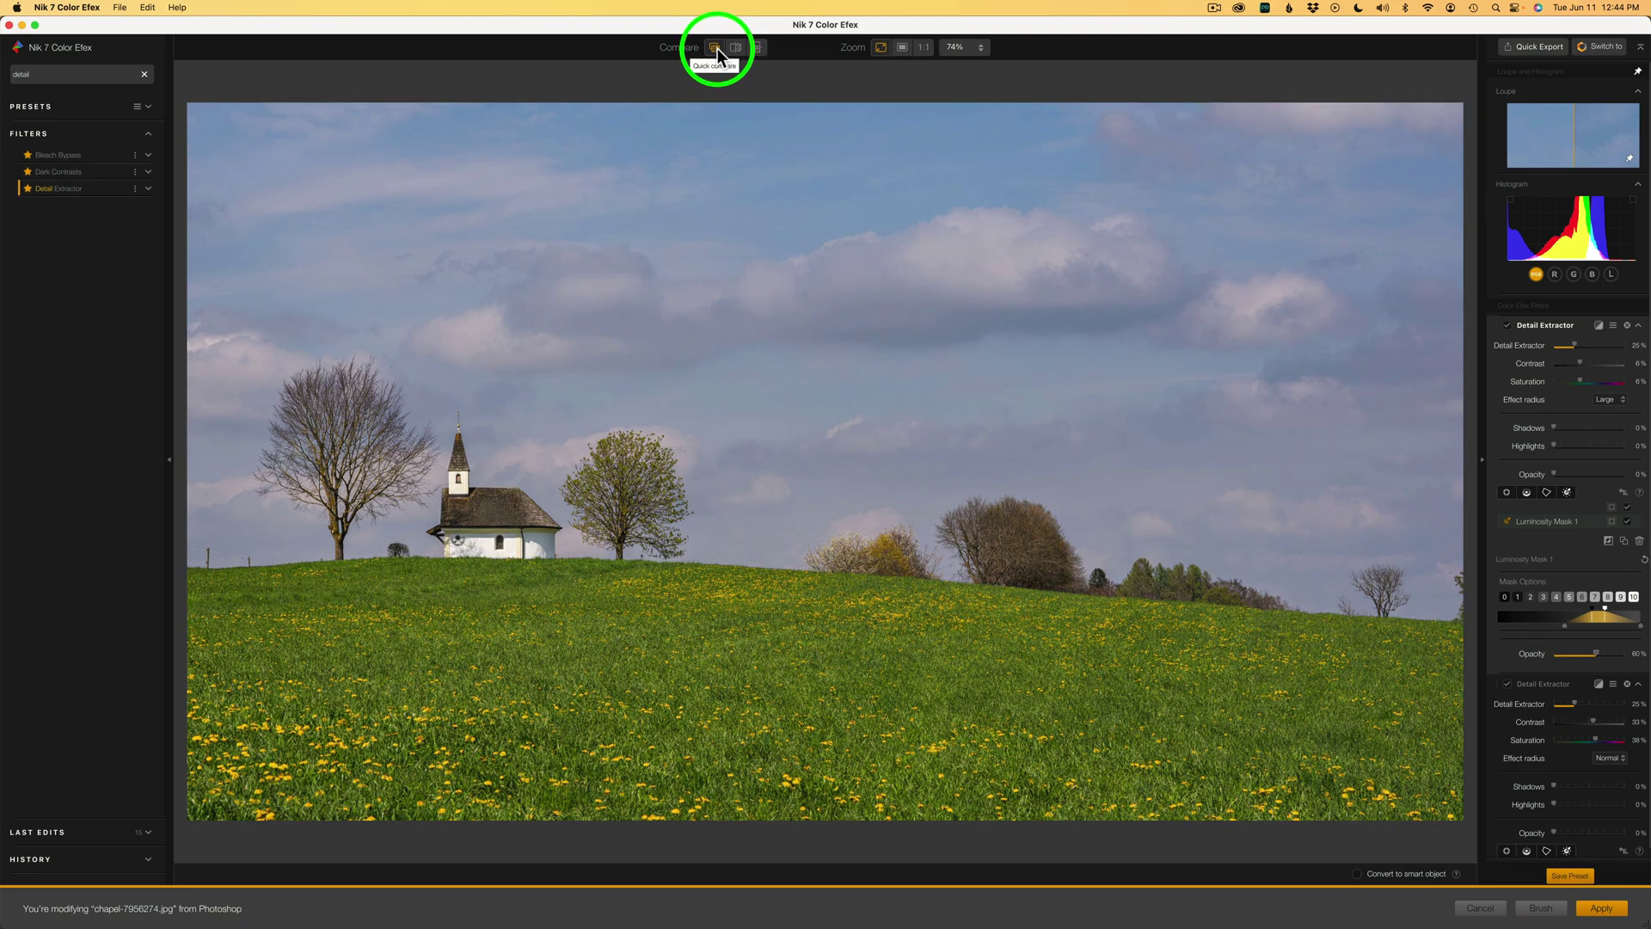
pyautogui.click(718, 48)
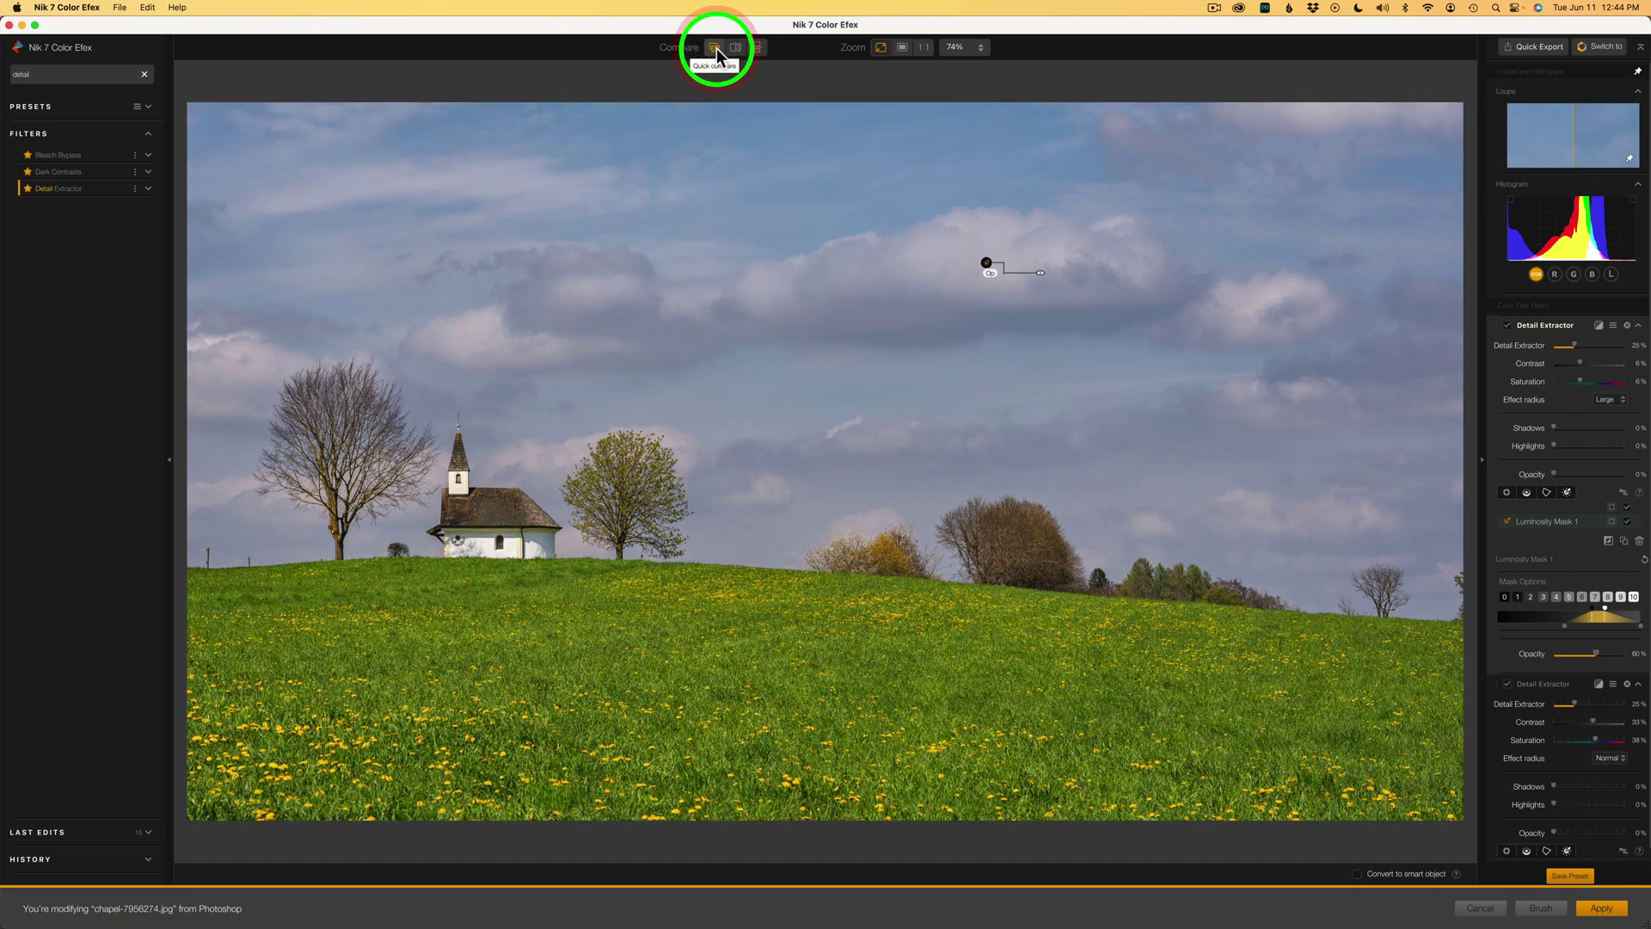
pyautogui.click(735, 49)
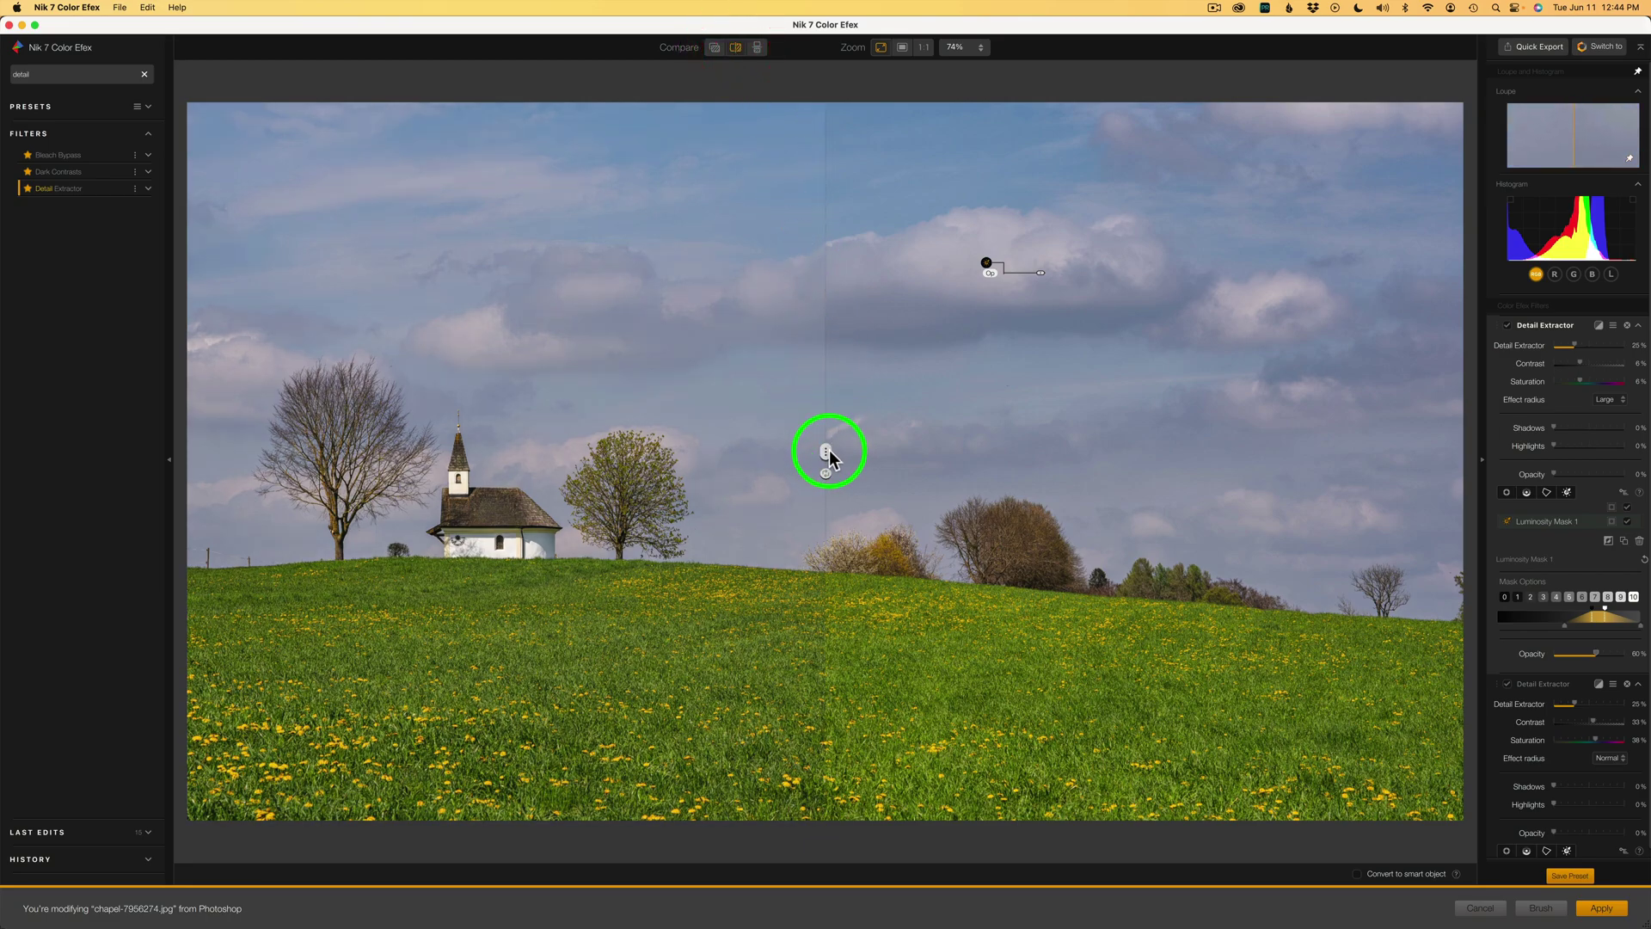
pyautogui.moveTo(829, 450); pyautogui.dragTo(479, 394)
pyautogui.click(1205, 431)
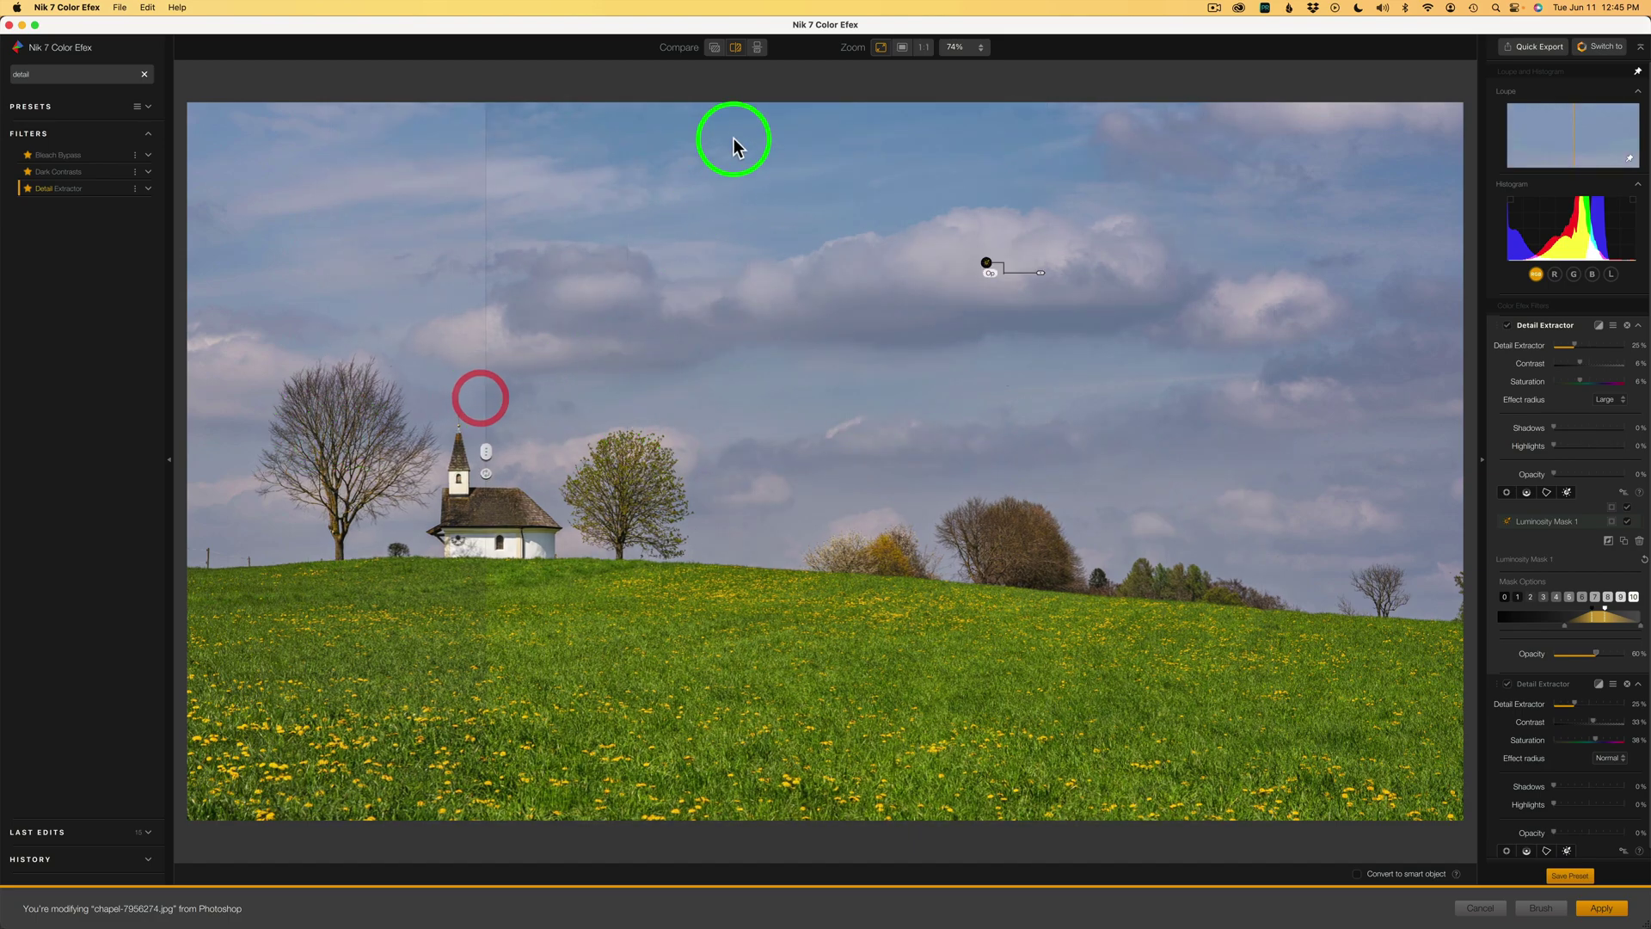
pyautogui.click(757, 47)
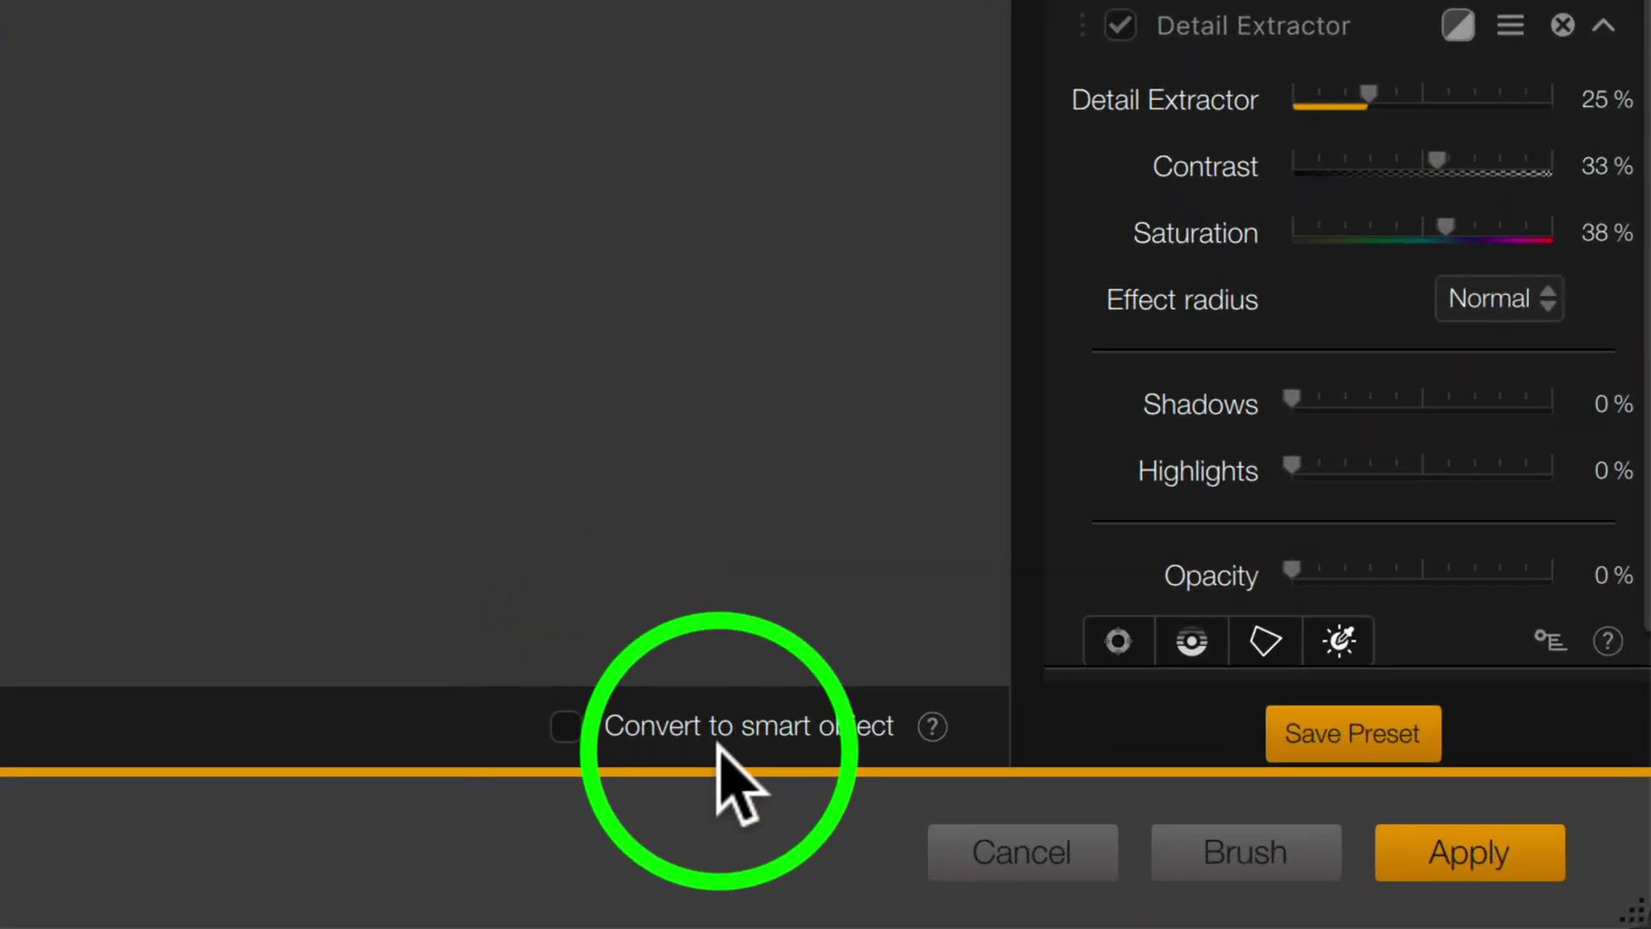
# - Enable conversion to a smart object and apply the Color Efex edits to the photo in Photoshop
pyautogui.click(565, 725)
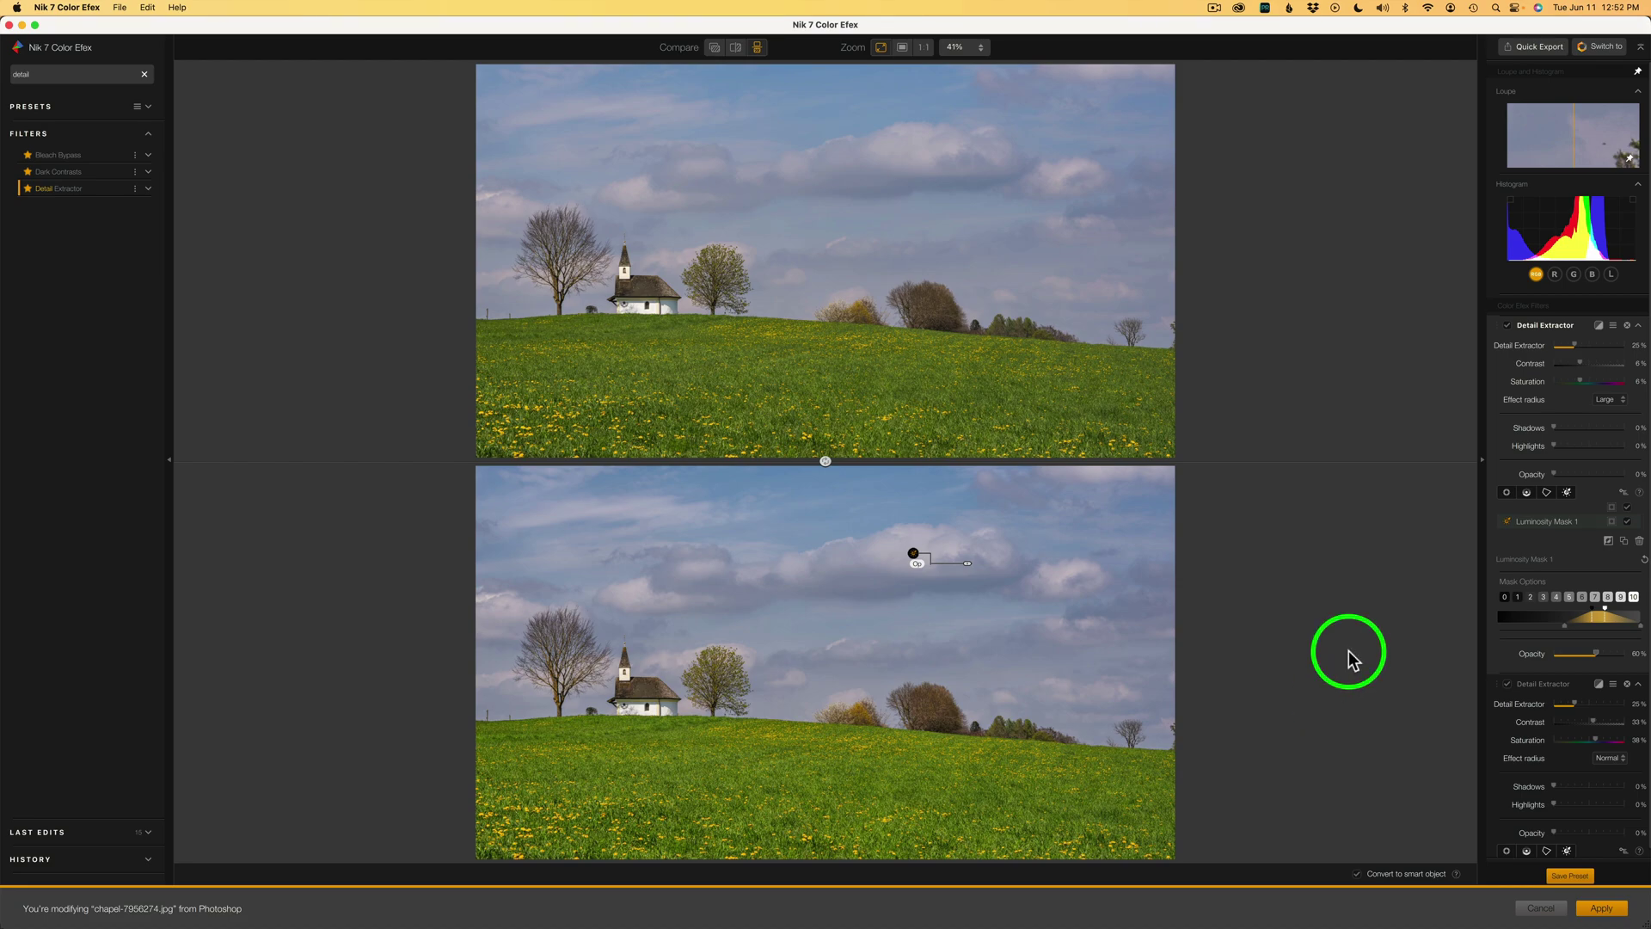
pyautogui.click(1603, 908)
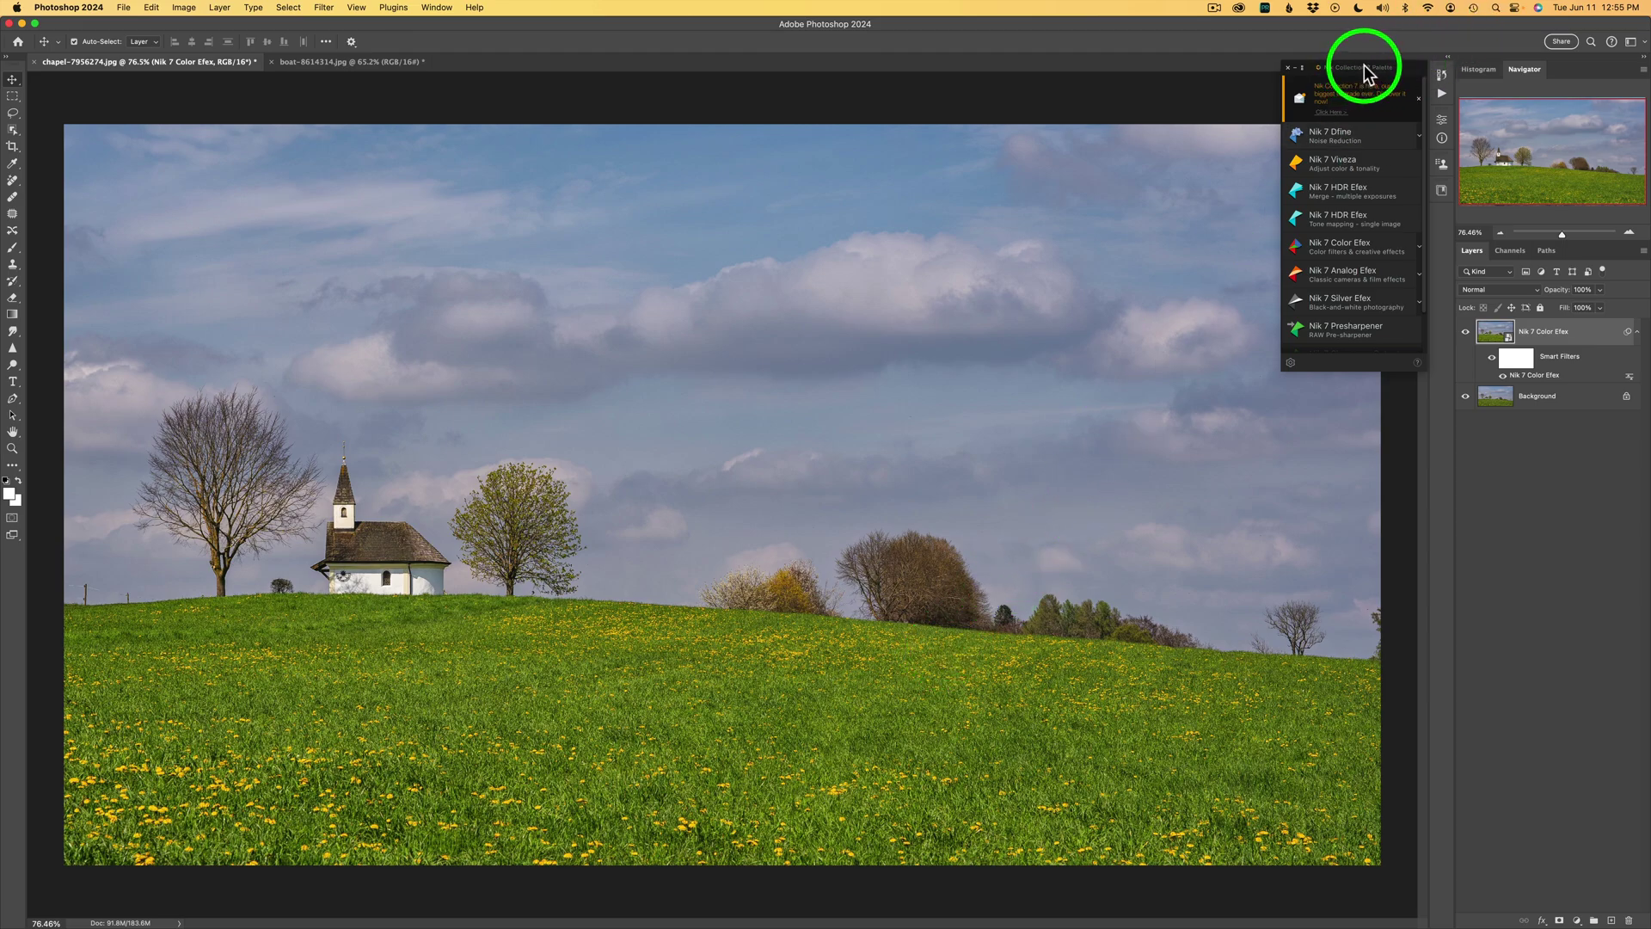
# - Minimize the Nik Collection palette and compare the photo with the Nik 7 Color Efex layer hidden and shown
pyautogui.click(1299, 68)
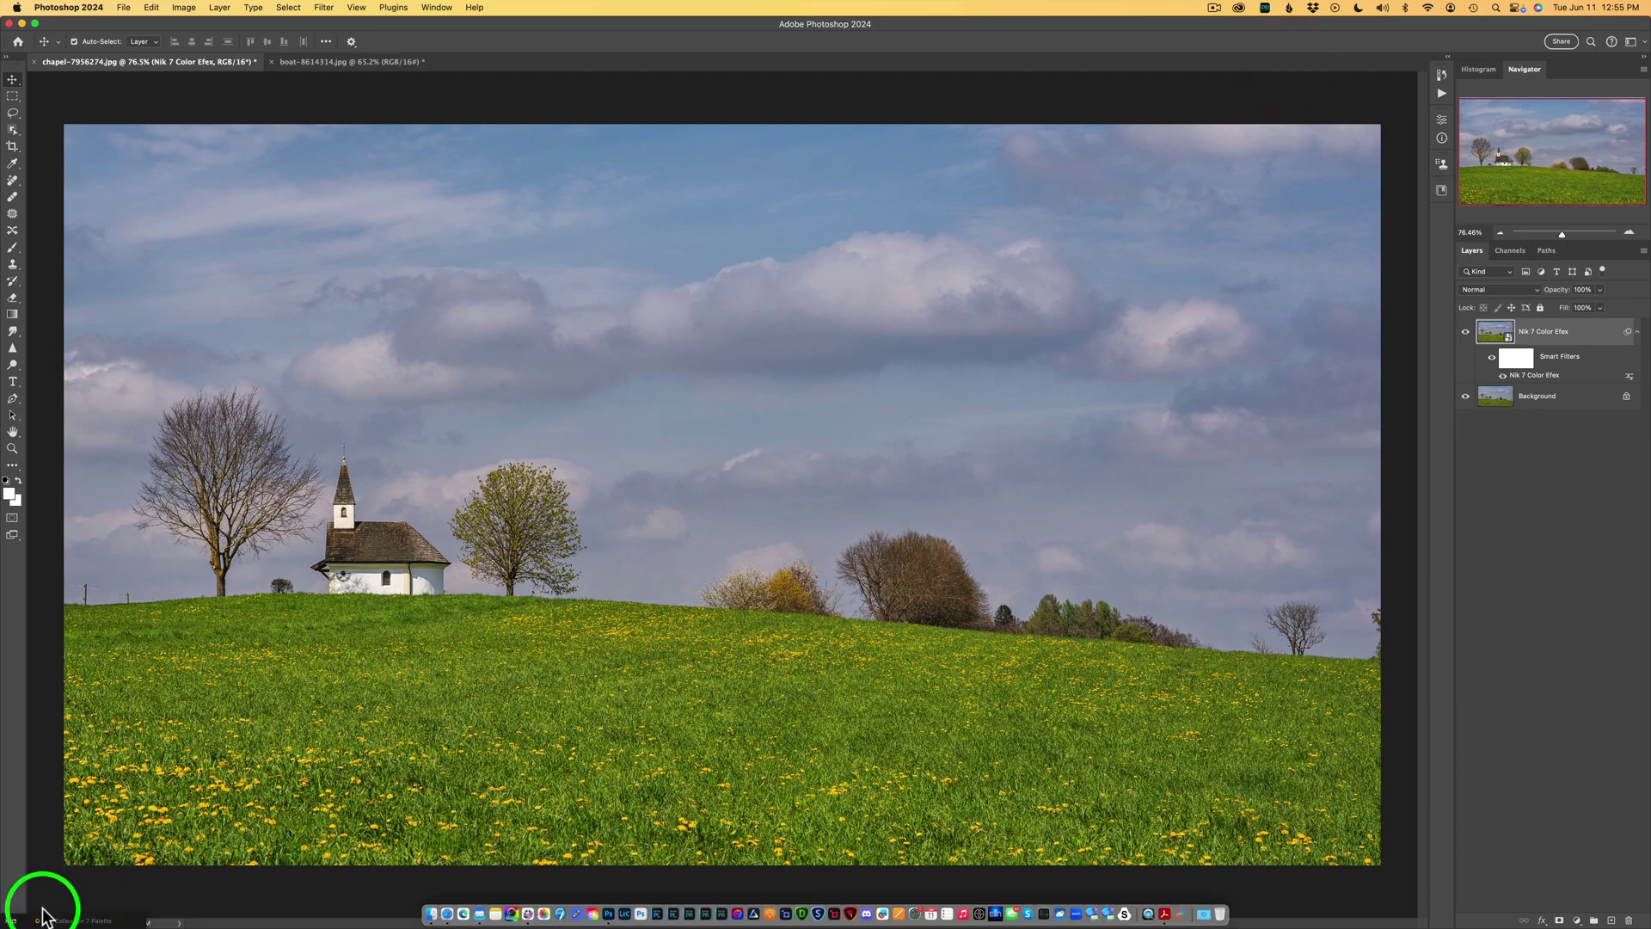
pyautogui.click(14, 922)
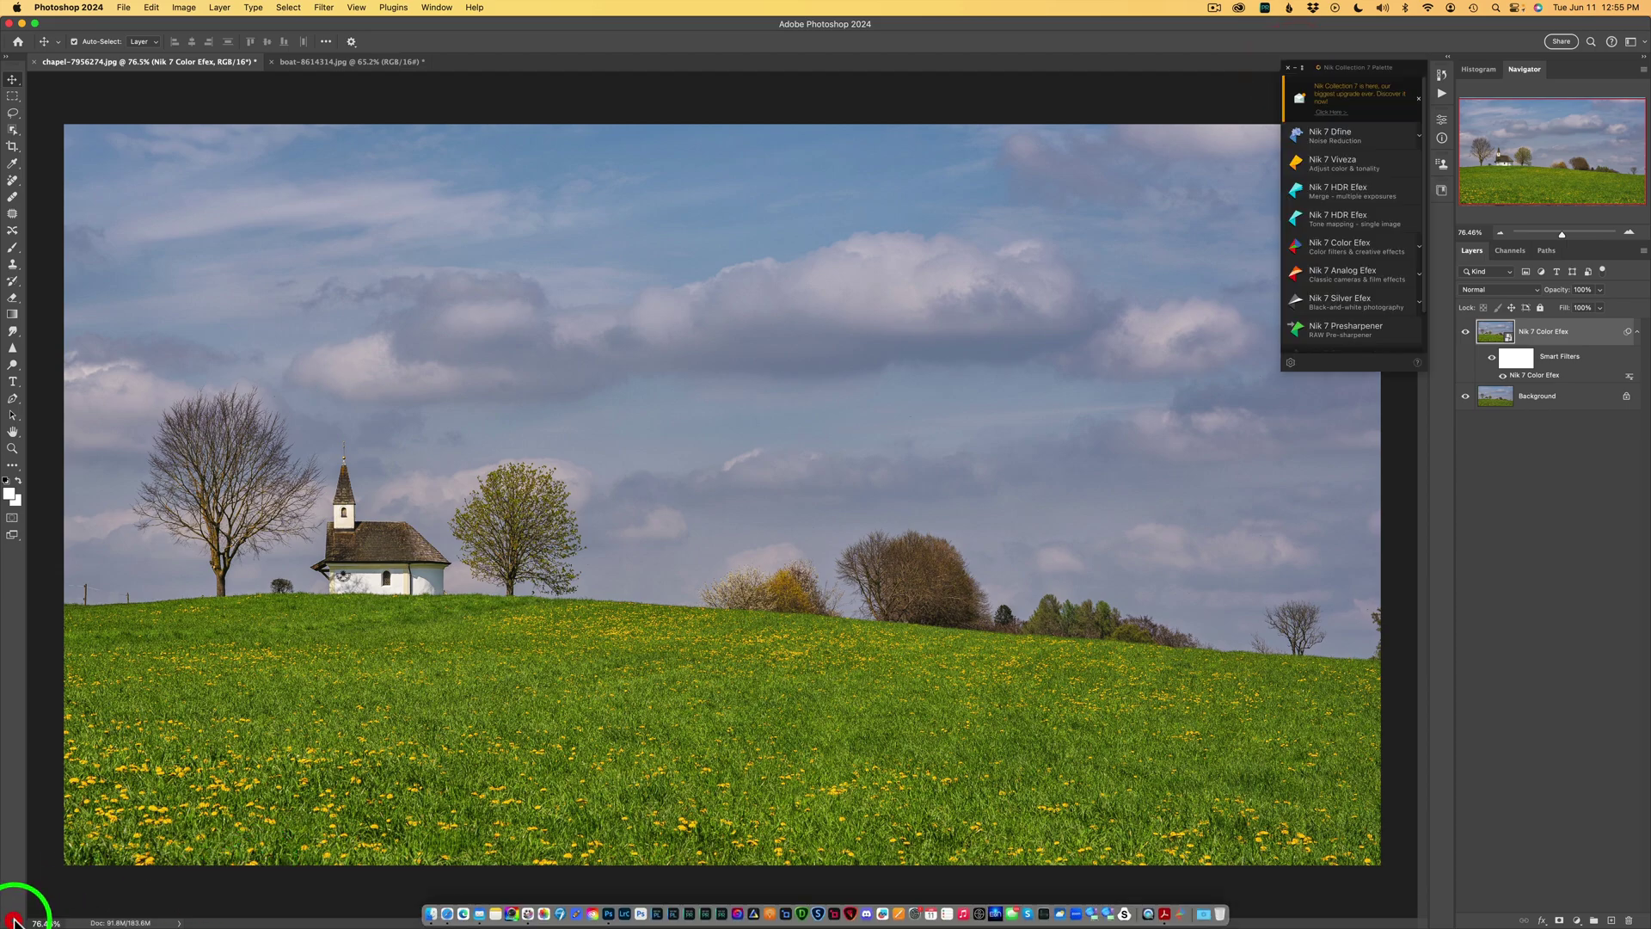
pyautogui.click(1301, 67)
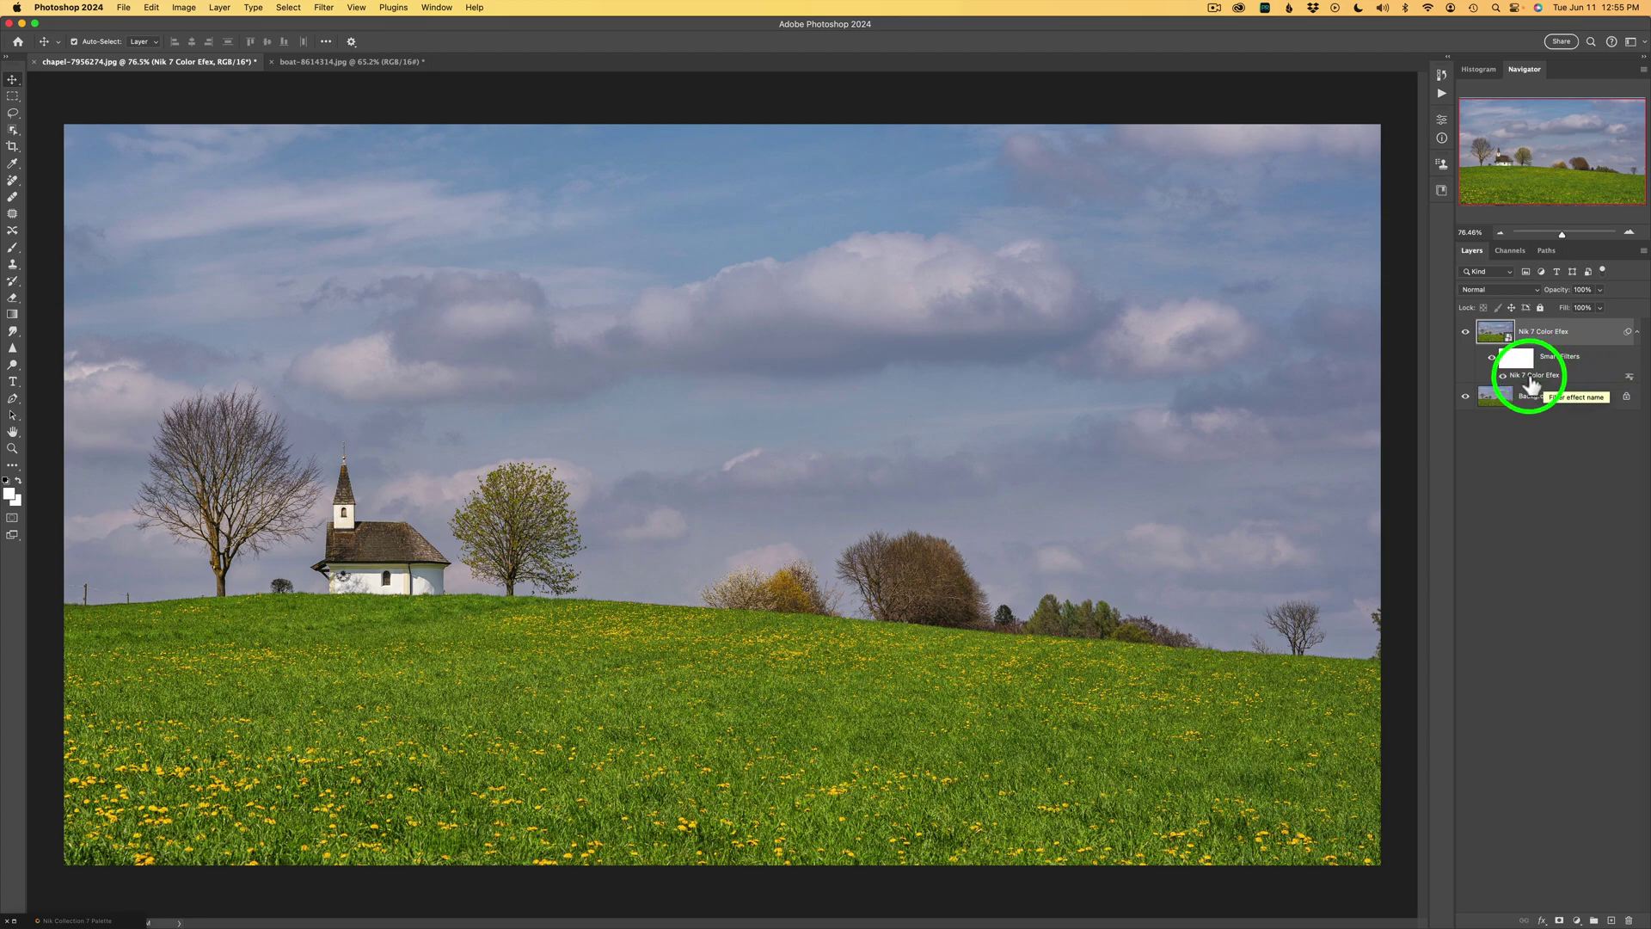
pyautogui.click(1466, 335)
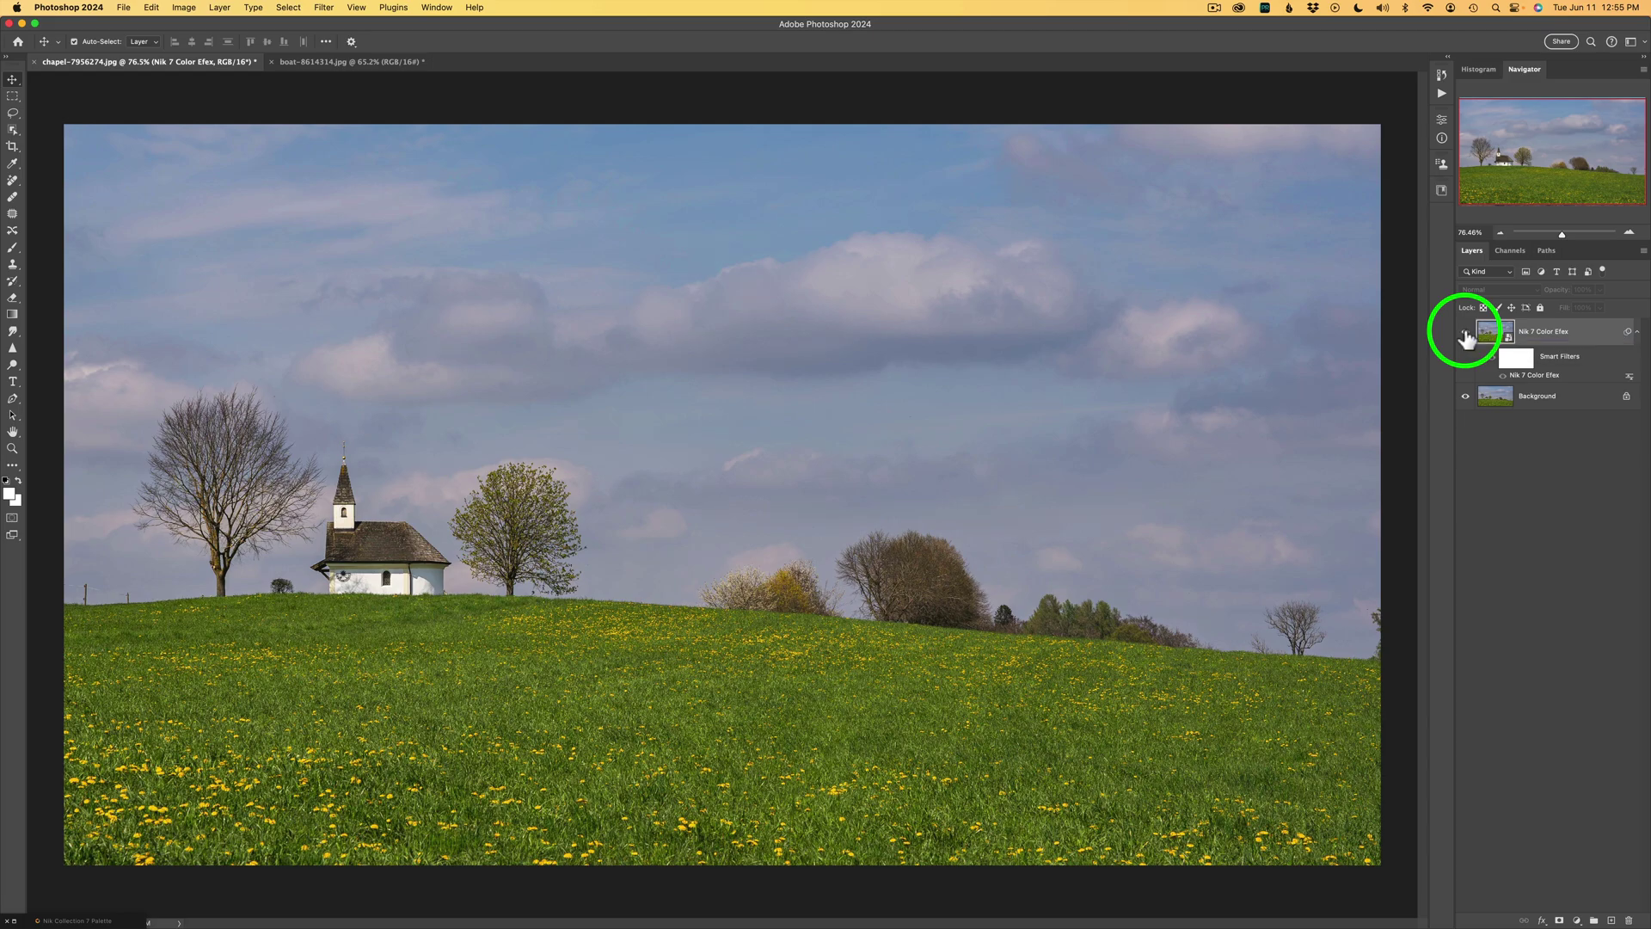
pyautogui.click(1466, 334)
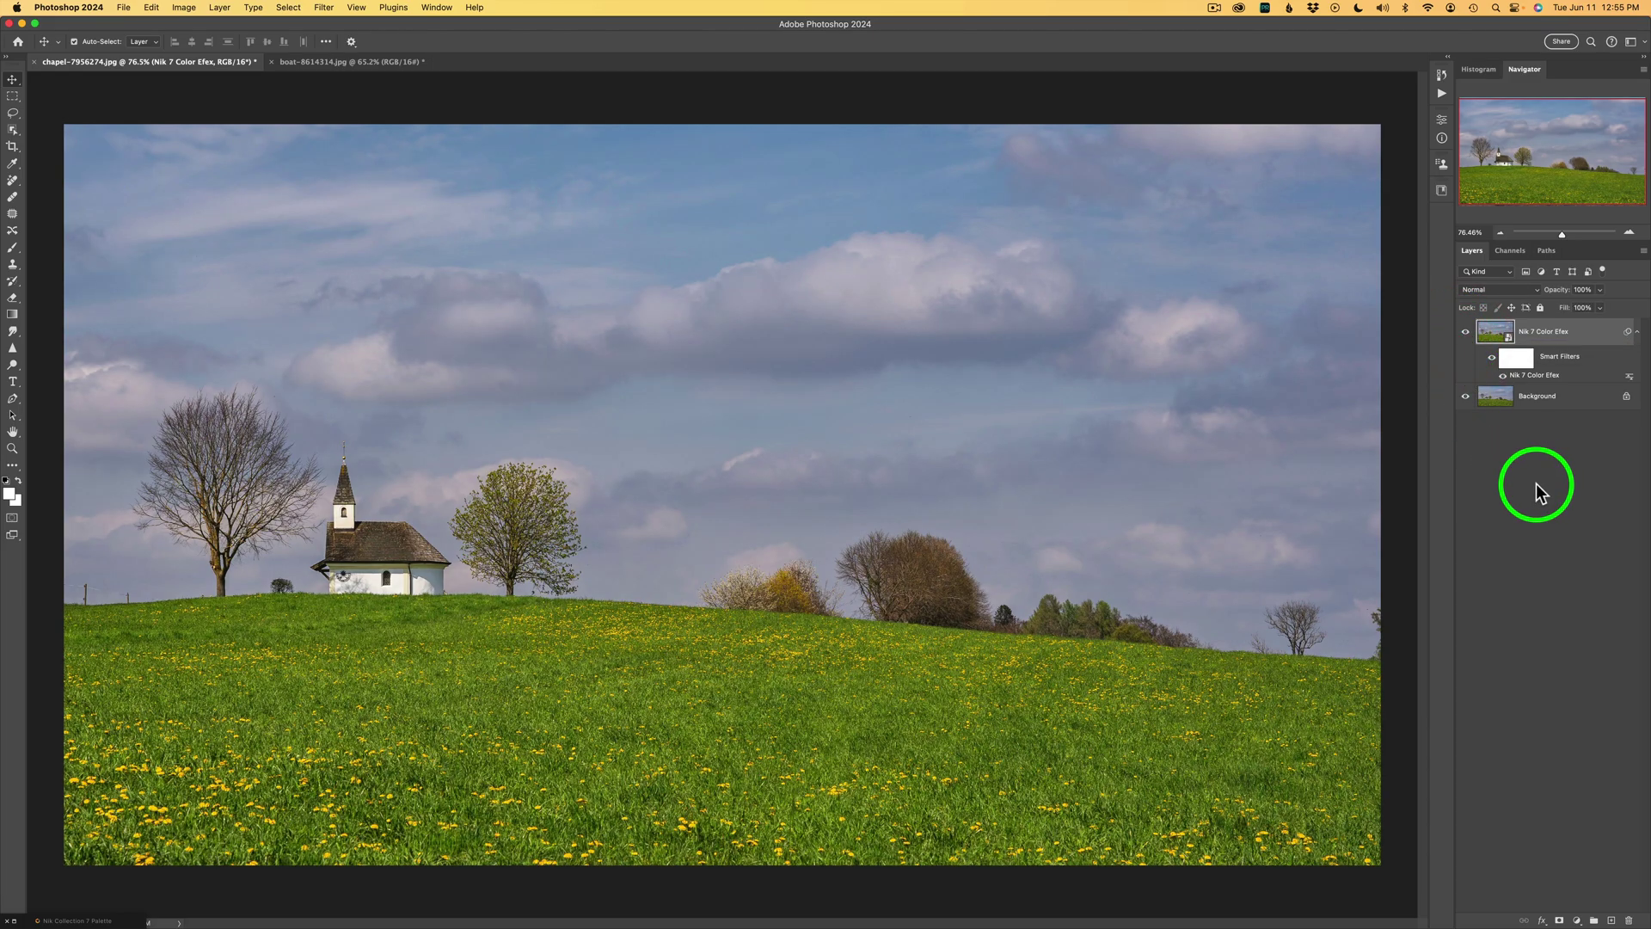